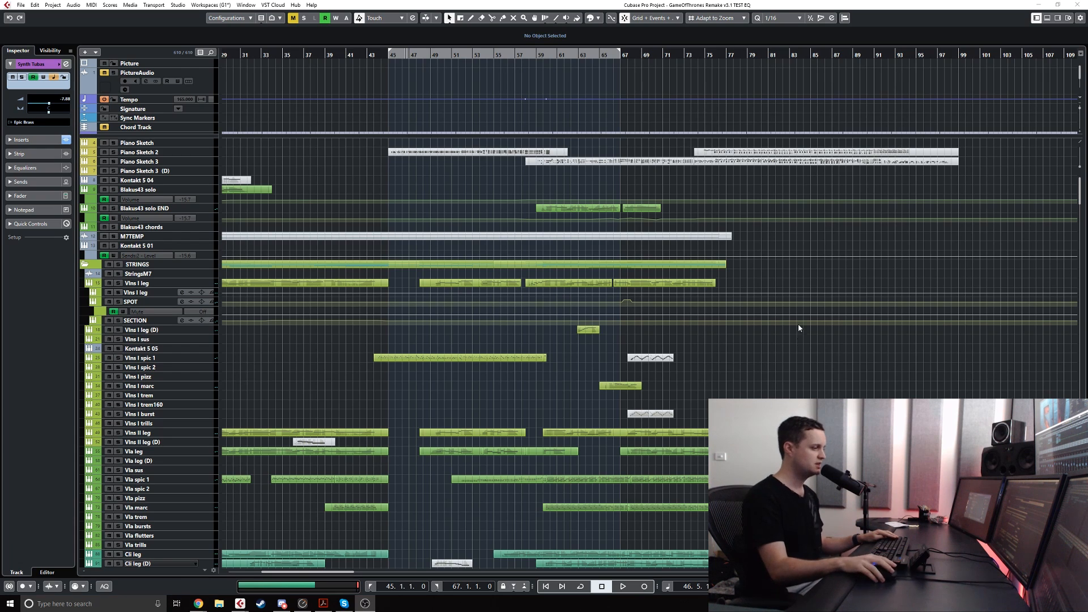
- Look over the project's track list from the piano sketches and strings down to the stem groups and FX channels
scroll(765, 386, "down", 10)
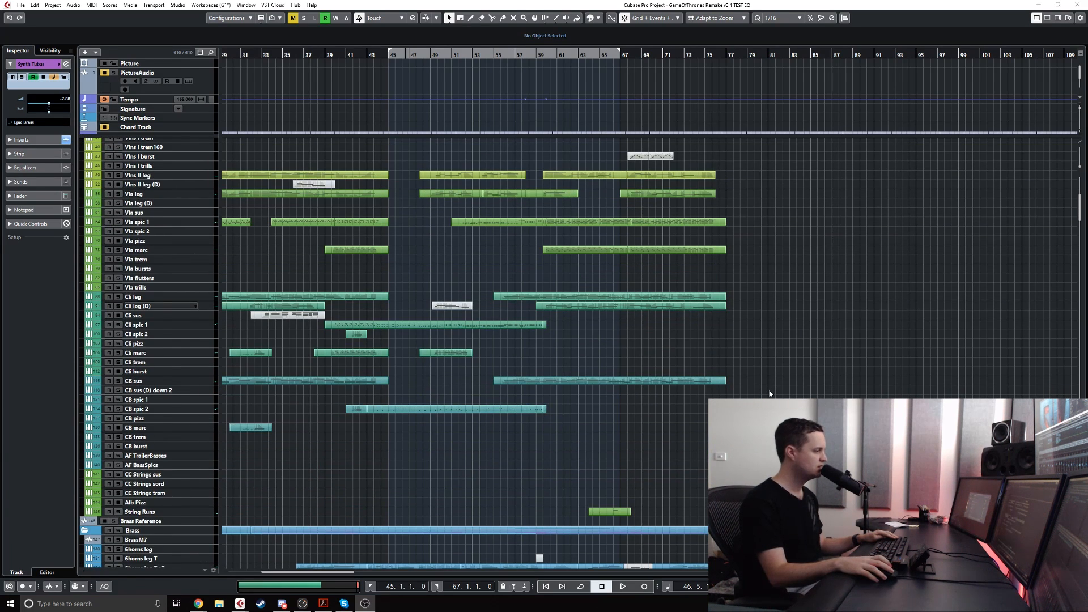
scroll(770, 393, "up", 10)
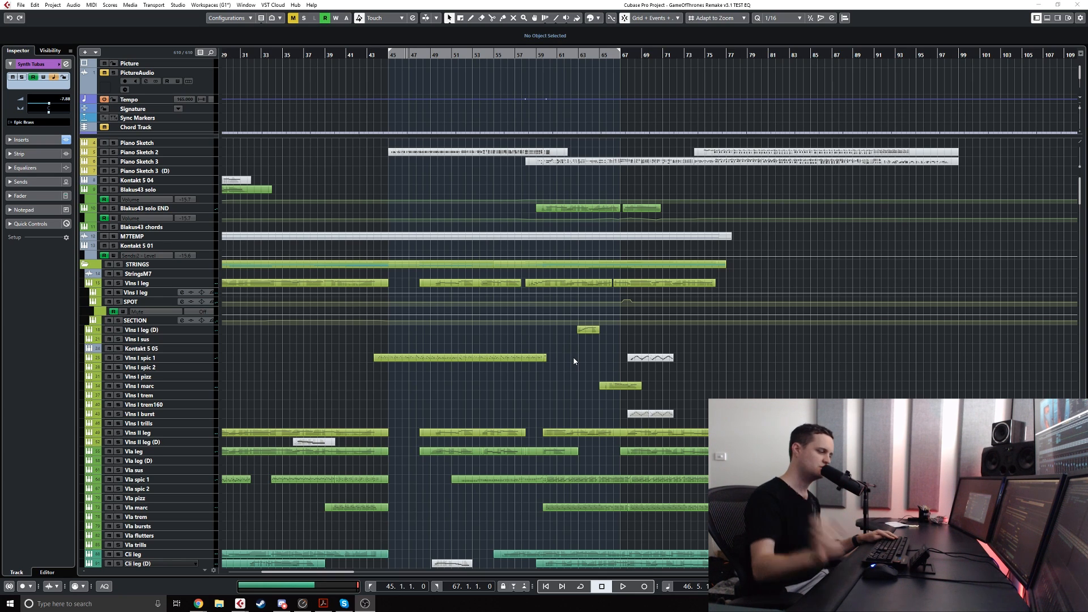
scroll(566, 349, "down", 20)
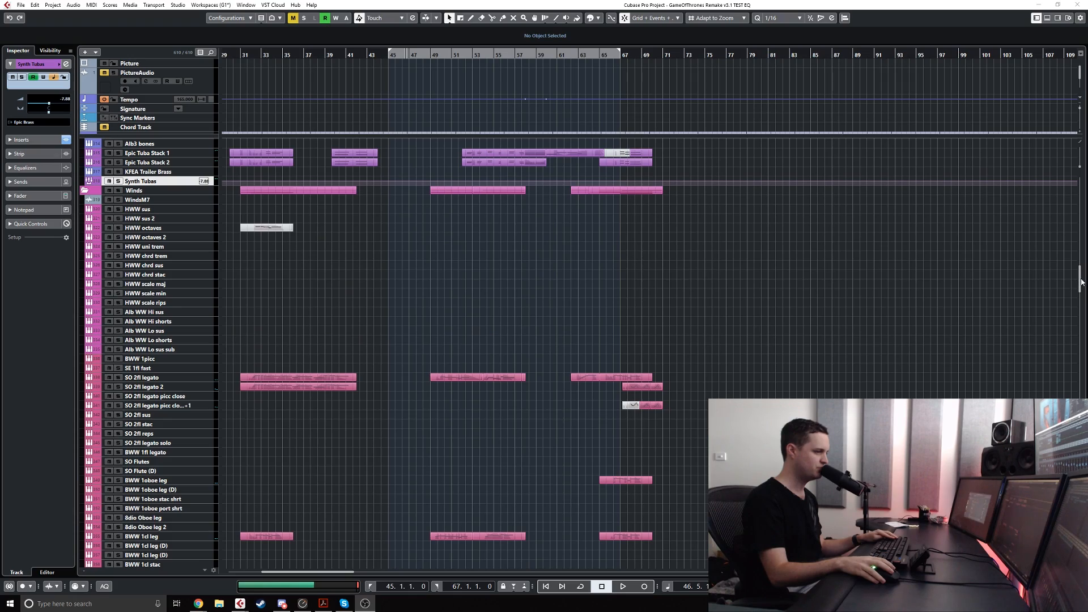
left_click_drag(1082, 282, 1082, 556)
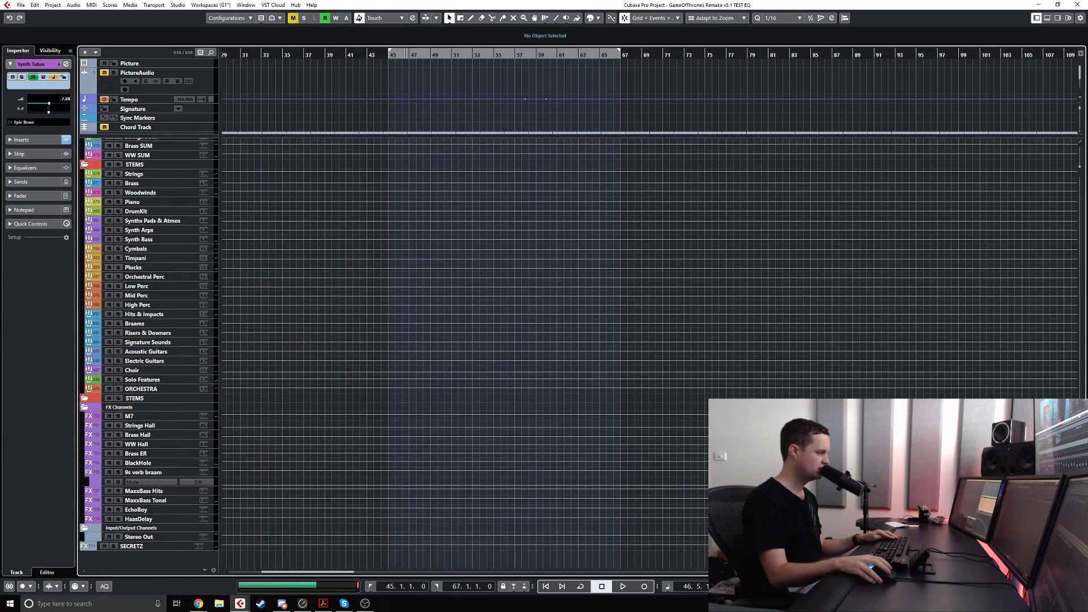
scroll(162, 306, "up", 5)
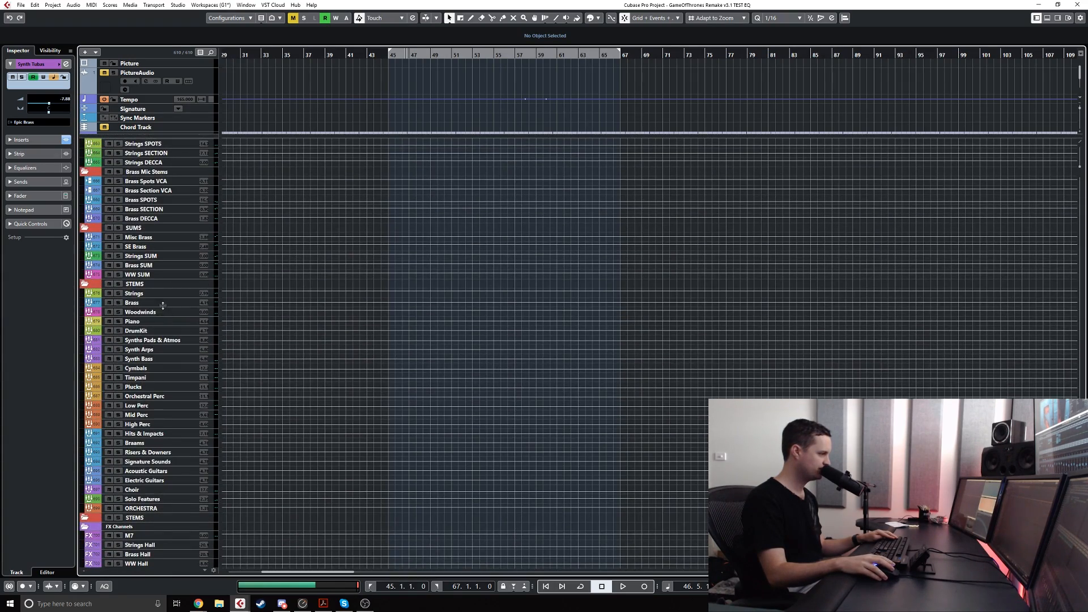
scroll(163, 306, "down", 4)
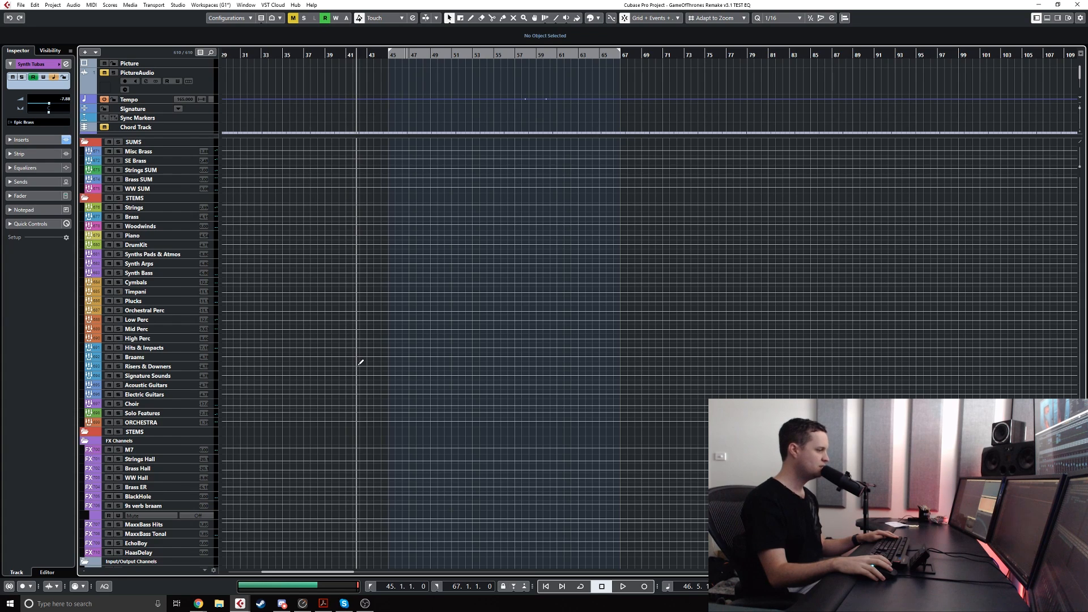
scroll(360, 366, "up", 15)
scroll(363, 371, "up", 12)
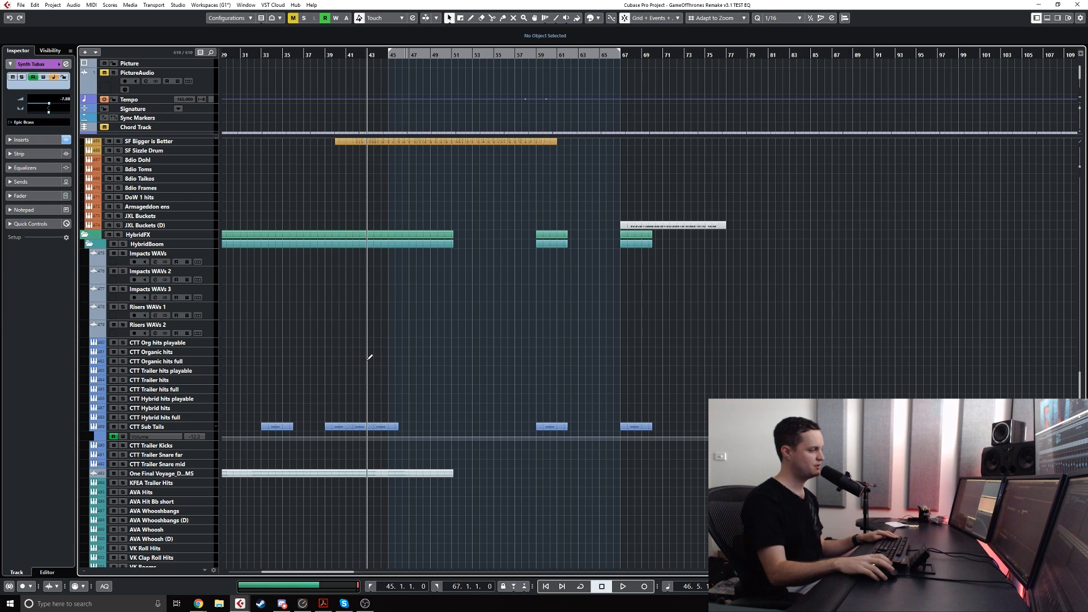
scroll(370, 358, "up", 20)
scroll(377, 379, "up", 10)
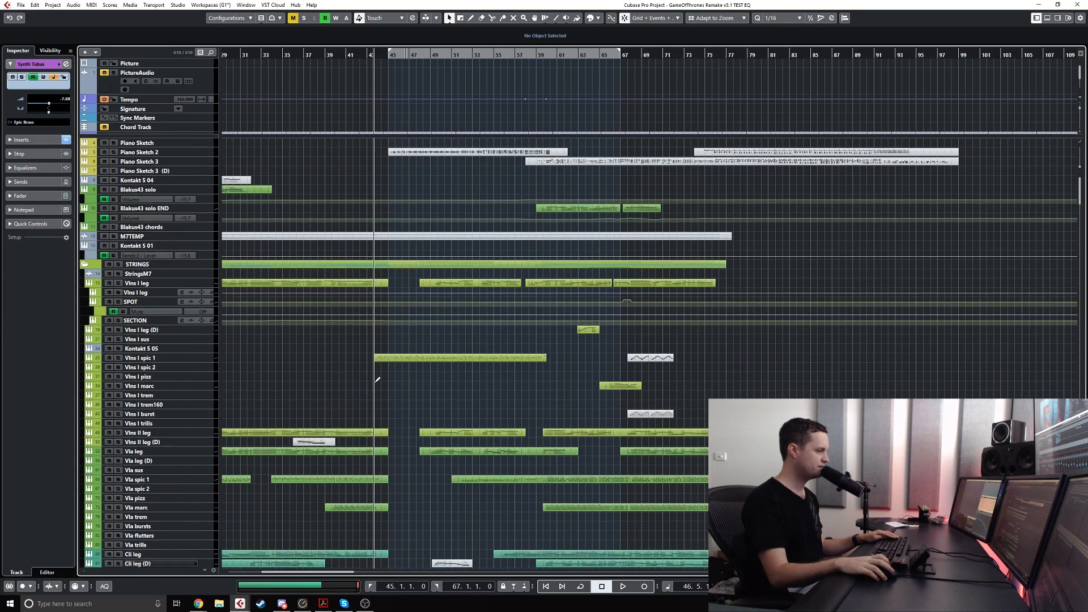
- Examine how the instrument tracks lead into the individual mic groups, mic stems, SUMS, STEMS and ORCHESTRA group channels
scroll(377, 380, "down", 3)
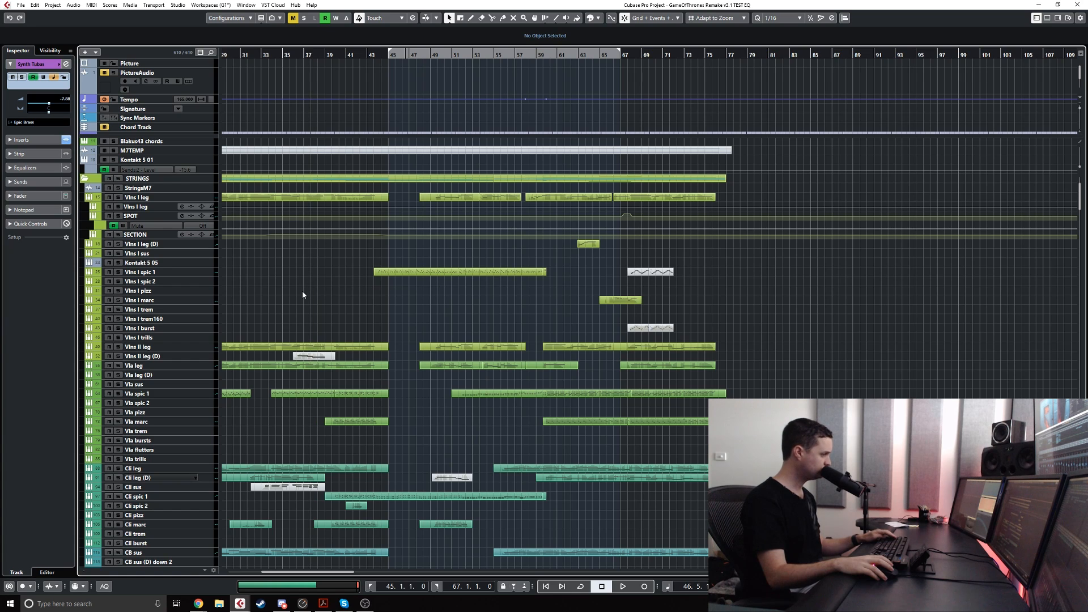
scroll(274, 425, "down", 6)
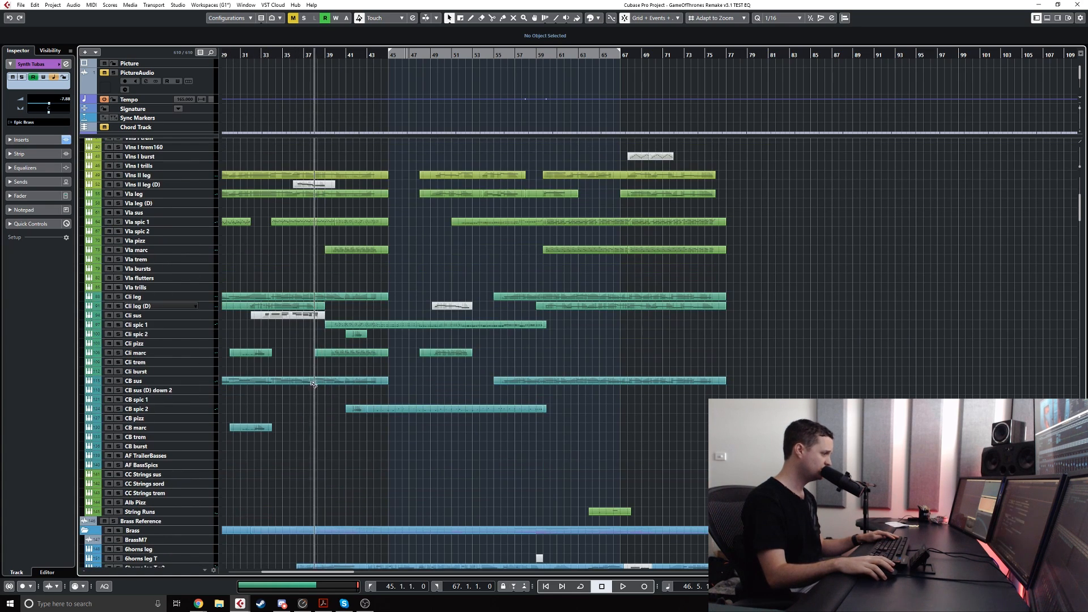
scroll(186, 371, "down", 20)
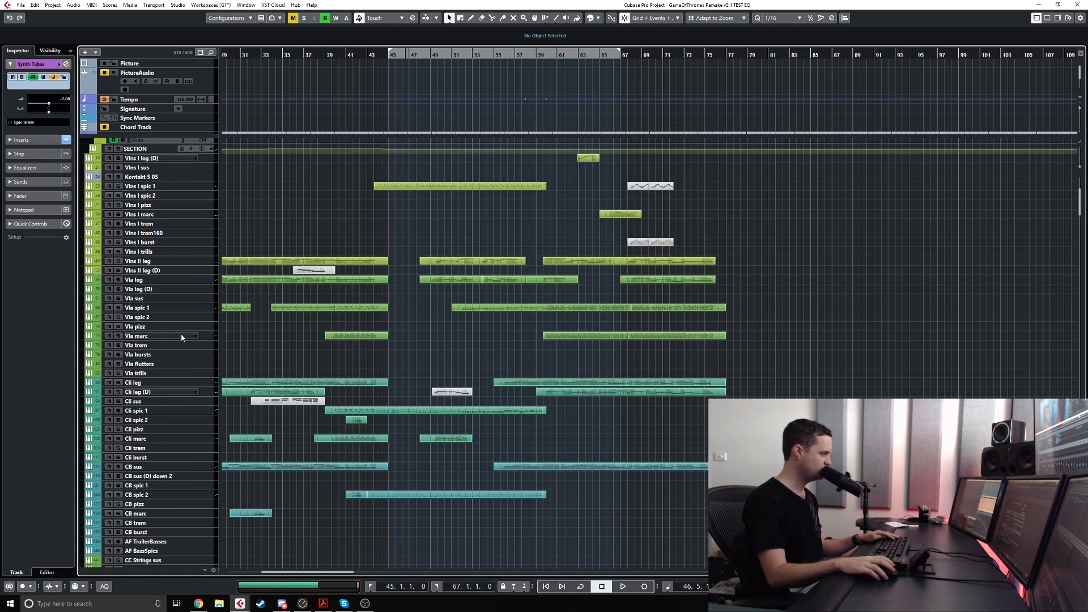
scroll(325, 405, "down", 20)
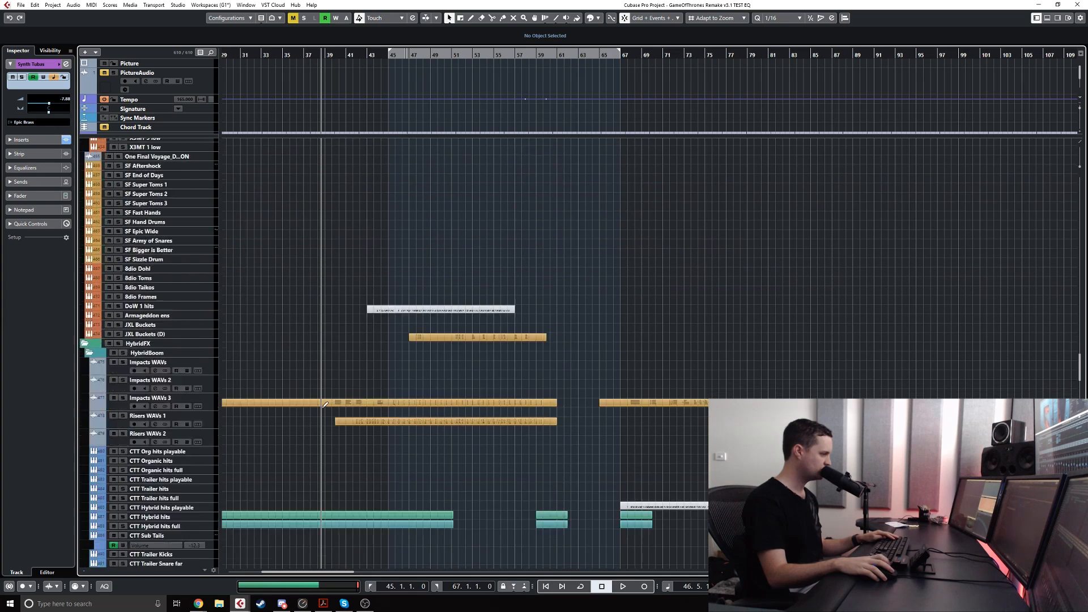
scroll(330, 403, "down", 20)
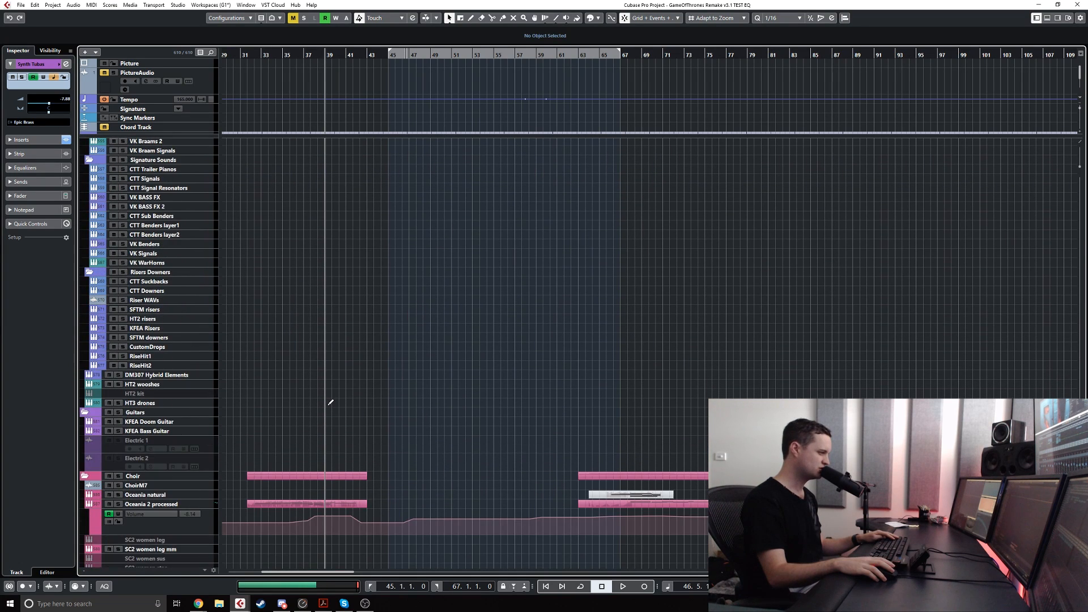
scroll(331, 402, "down", 20)
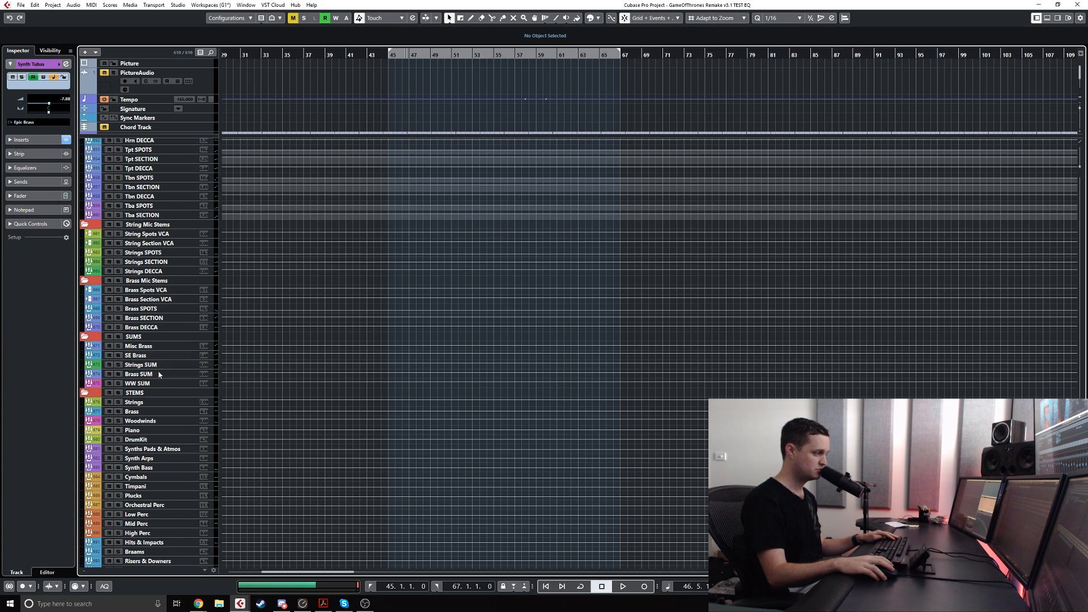
scroll(306, 387, "down", 5)
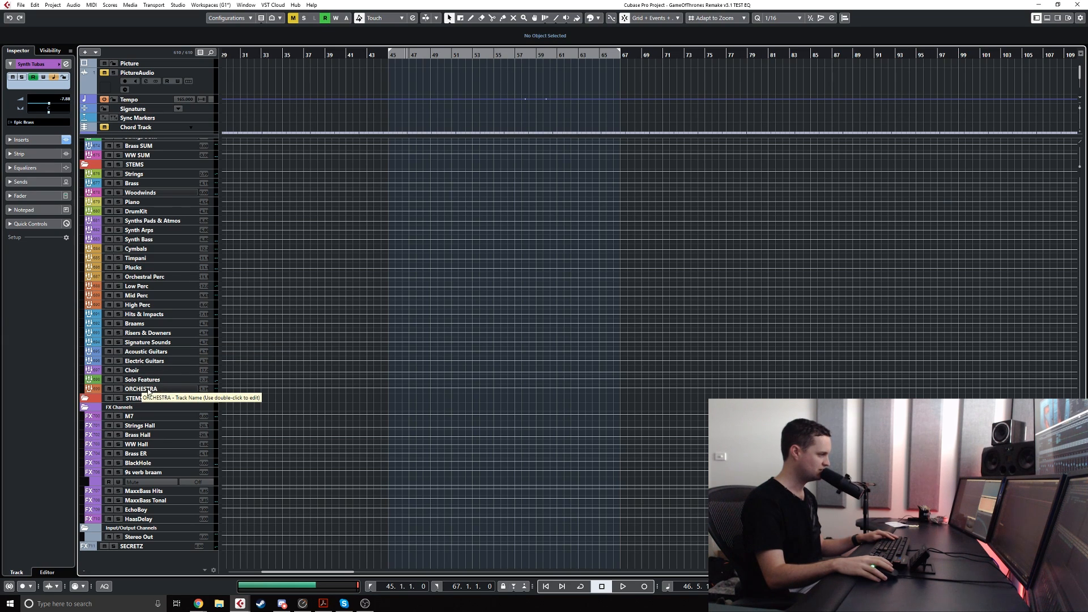
scroll(312, 334, "up", 3)
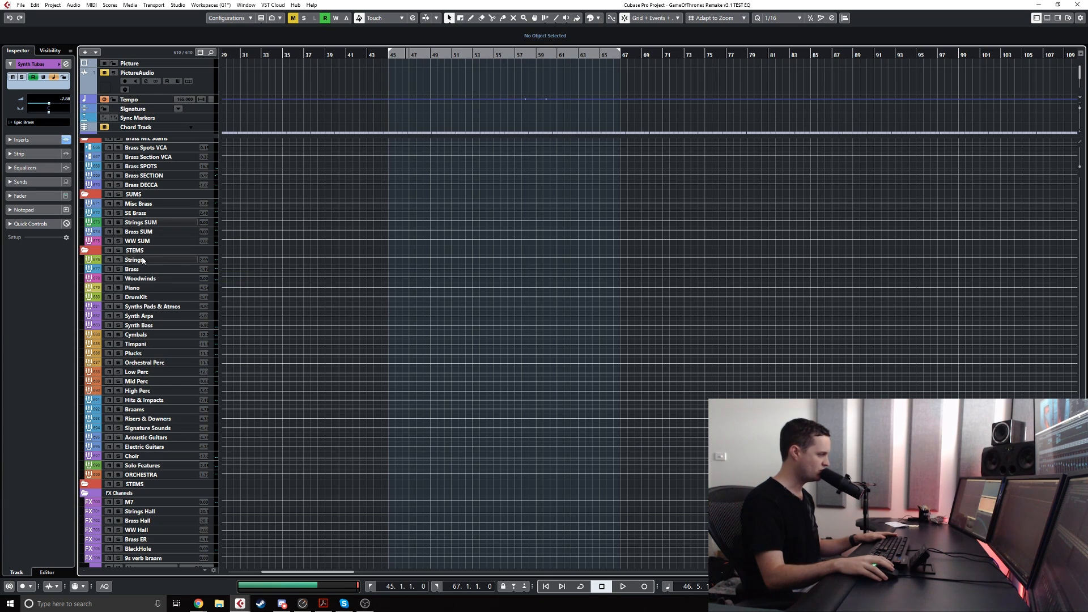
scroll(152, 266, "up", 5)
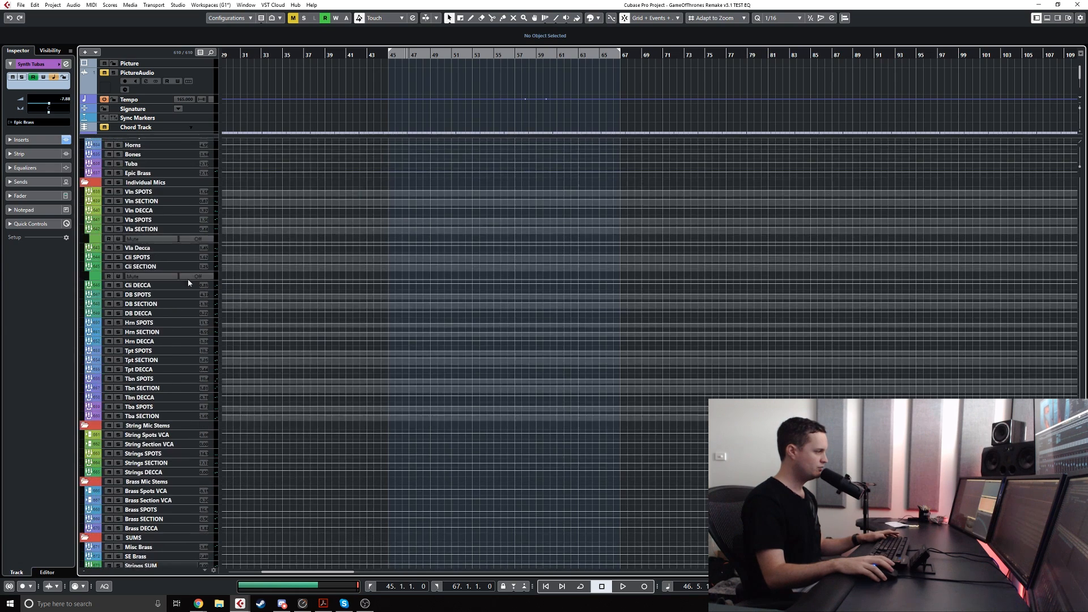
scroll(275, 425, "down", 4)
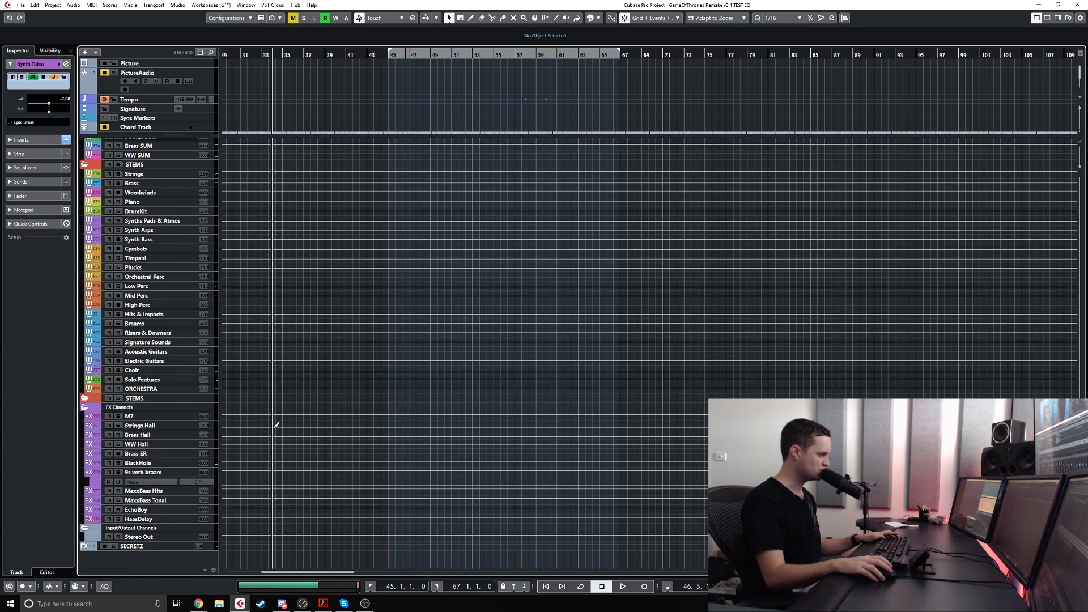
scroll(275, 425, "up", 4)
scroll(153, 295, "down", 3)
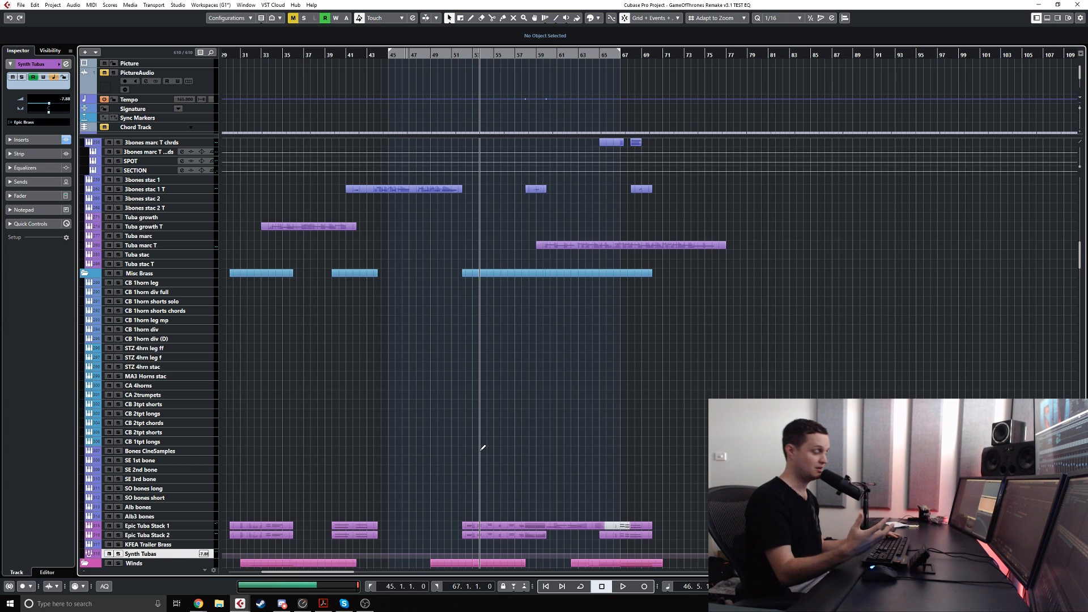
- Play the arrangement from about bar 46 and check which string tracks are sounding
scroll(483, 448, "up", 15)
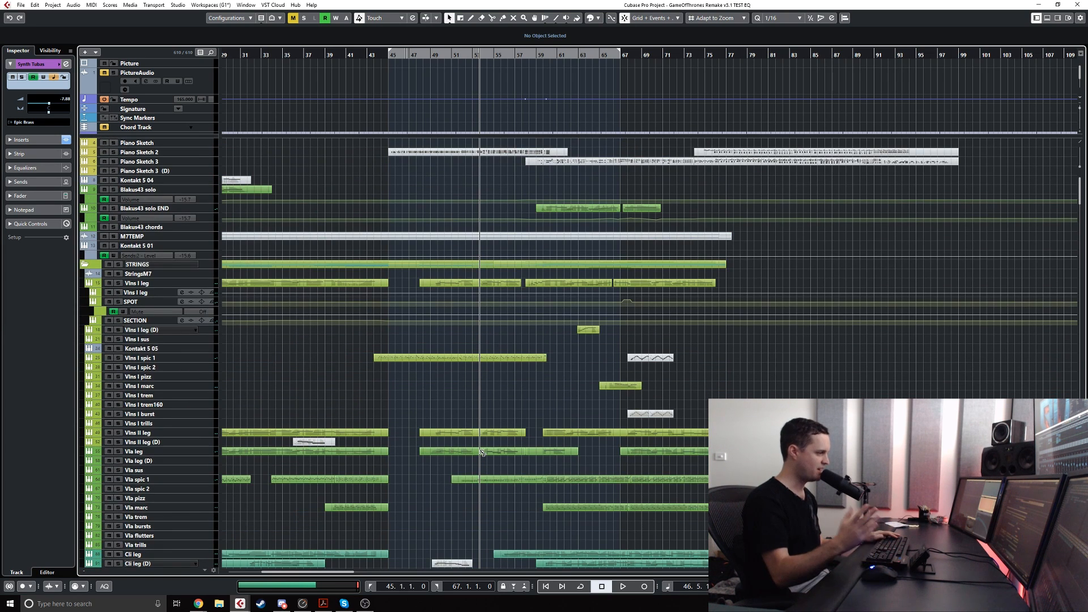
right_click(343, 375)
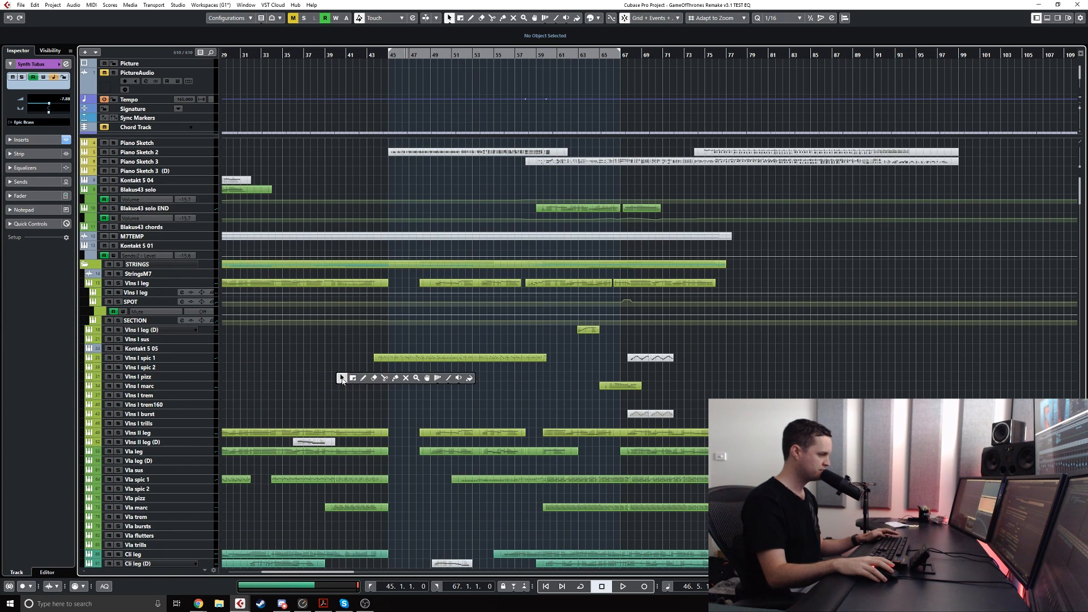
left_click(340, 378)
scroll(363, 371, "down", 3)
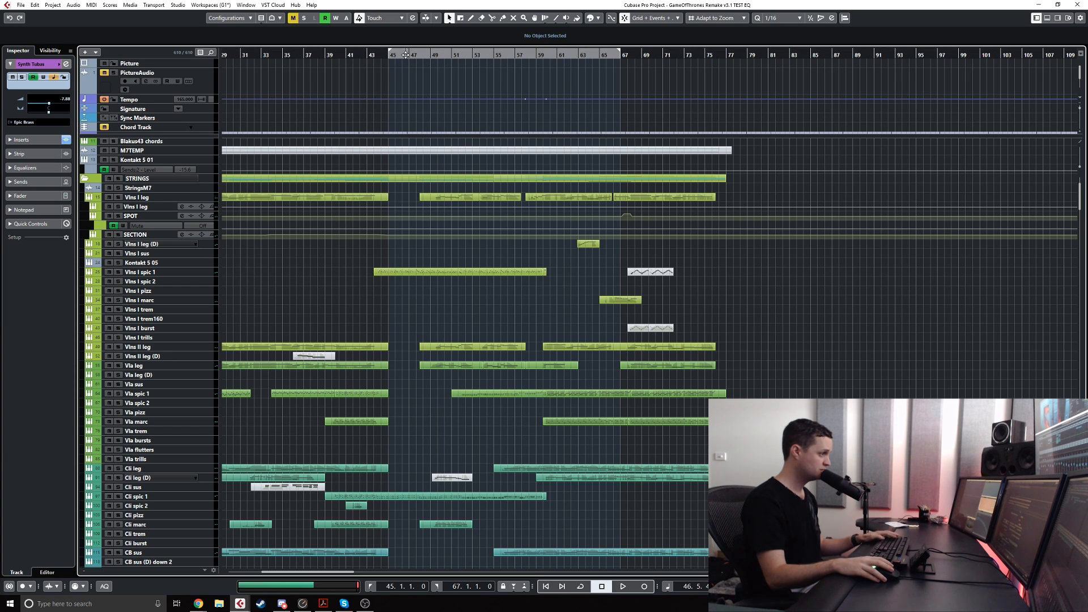
key("space")
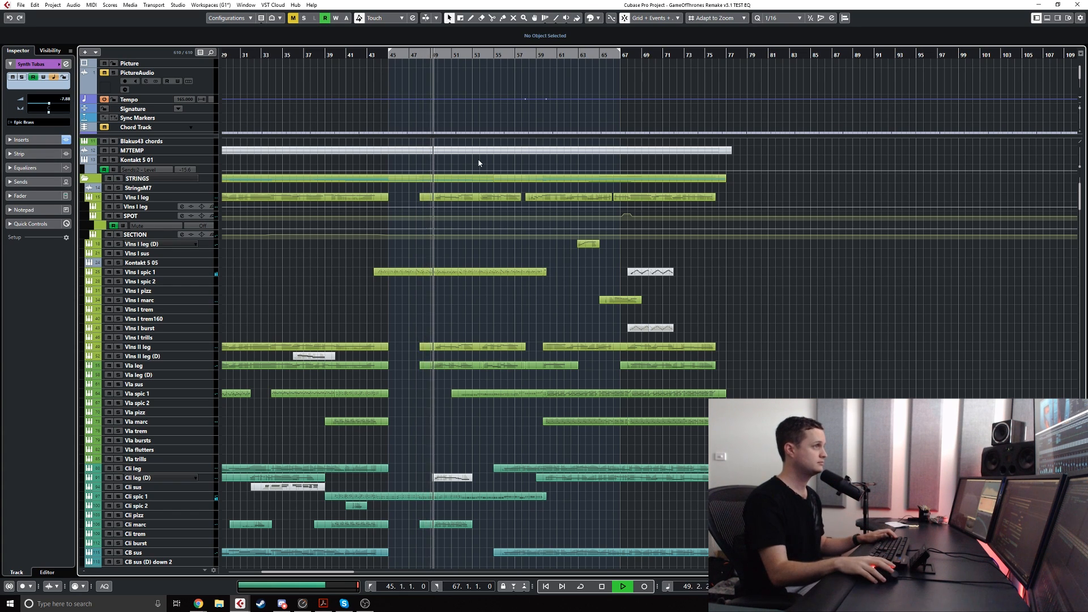
scroll(444, 322, "down", 3)
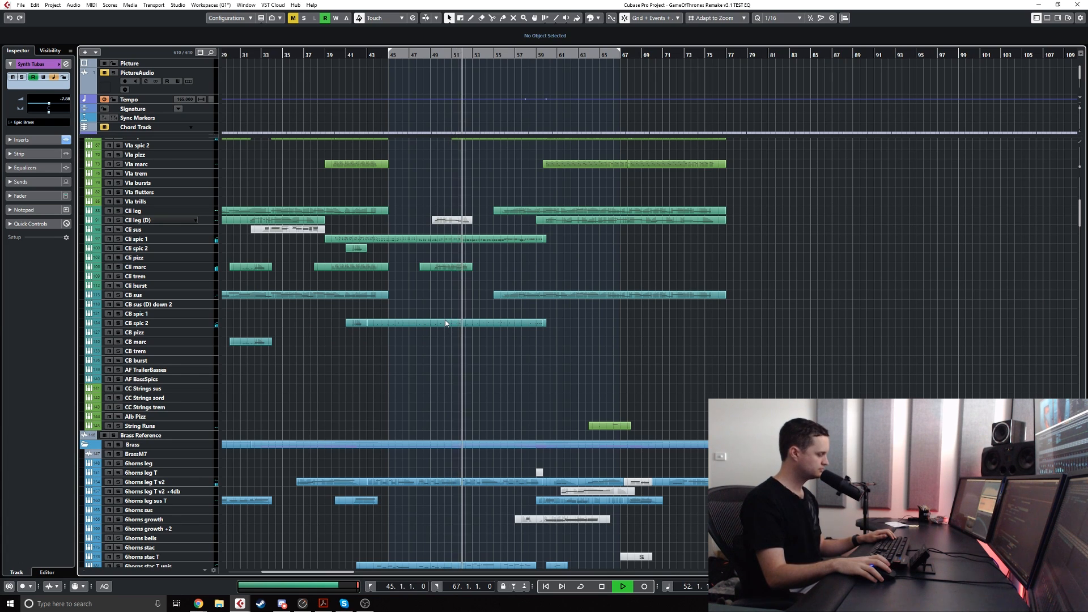
scroll(446, 324, "up", 3)
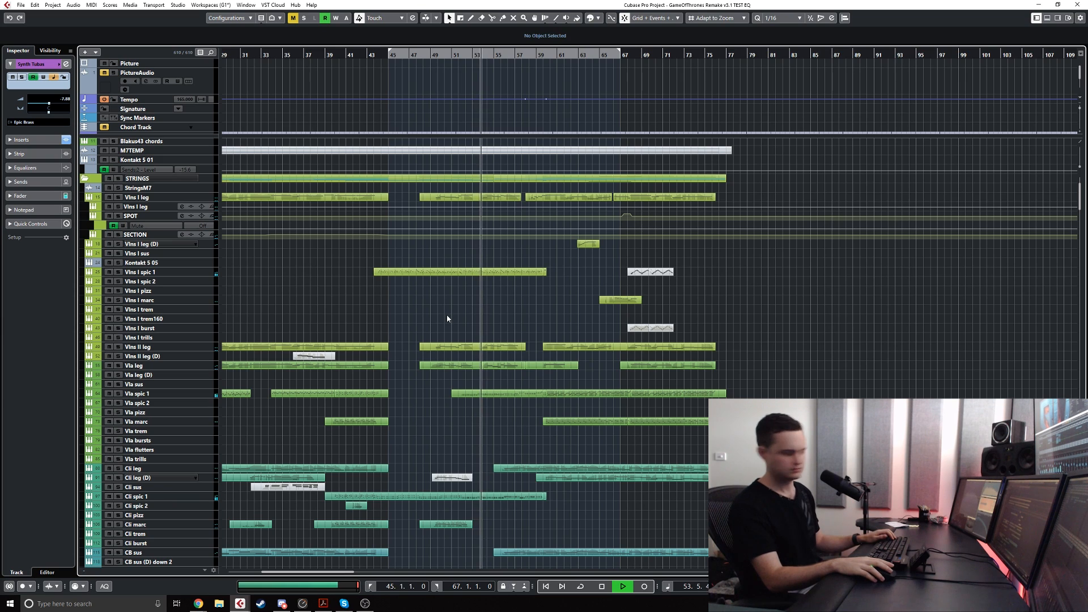
- Follow the playing signal through the brass, percussion, mic and SUMS channels down to the STEMS groups, and stop playback
scroll(447, 318, "down", 5)
scroll(463, 334, "down", 20)
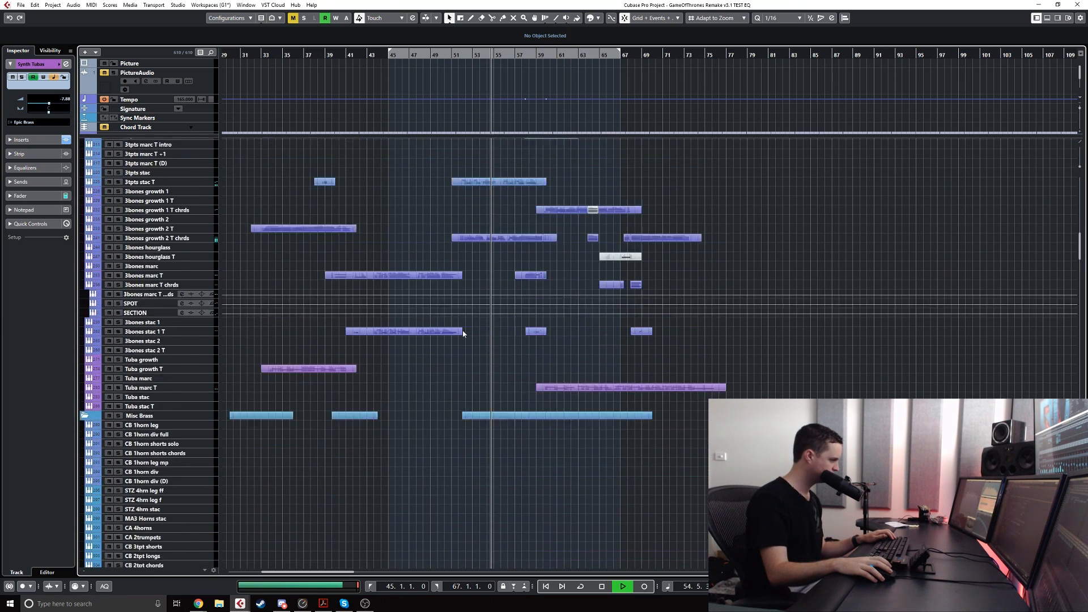
scroll(462, 328, "down", 20)
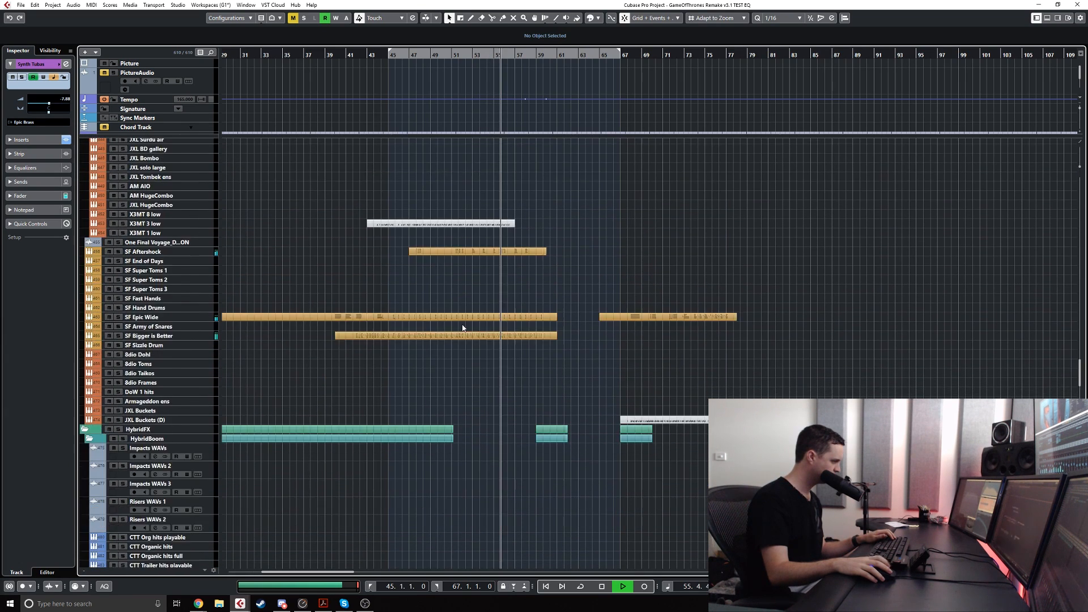
scroll(462, 327, "down", 20)
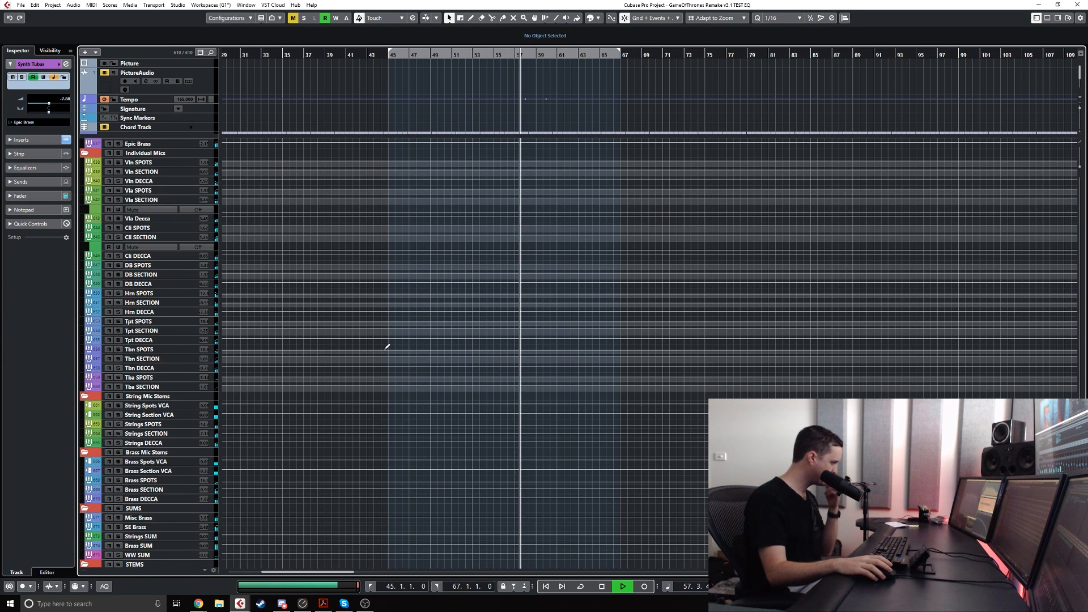
scroll(357, 327, "down", 15)
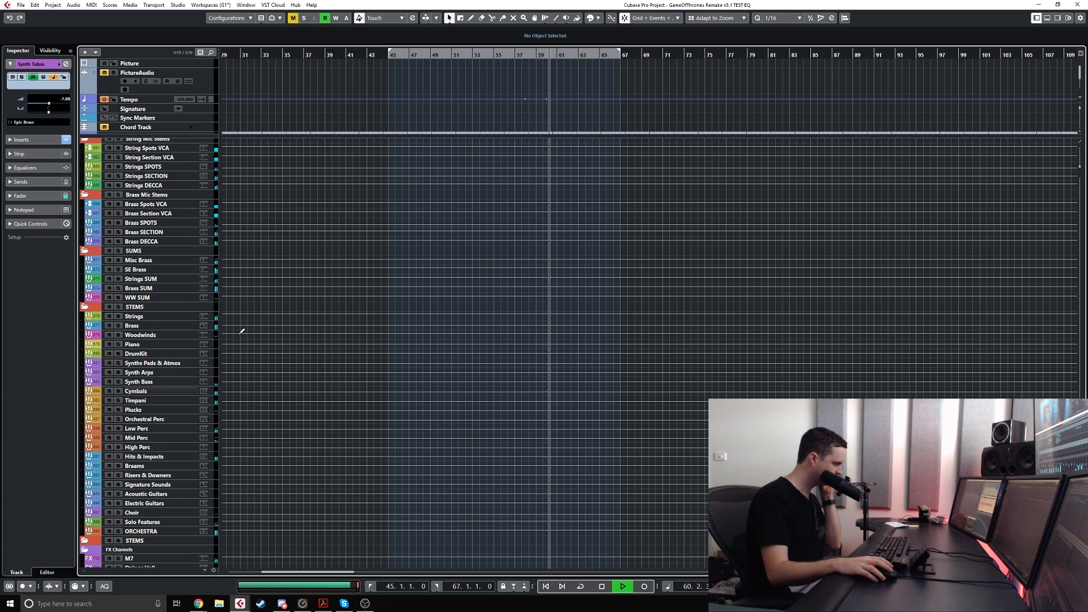
key("space")
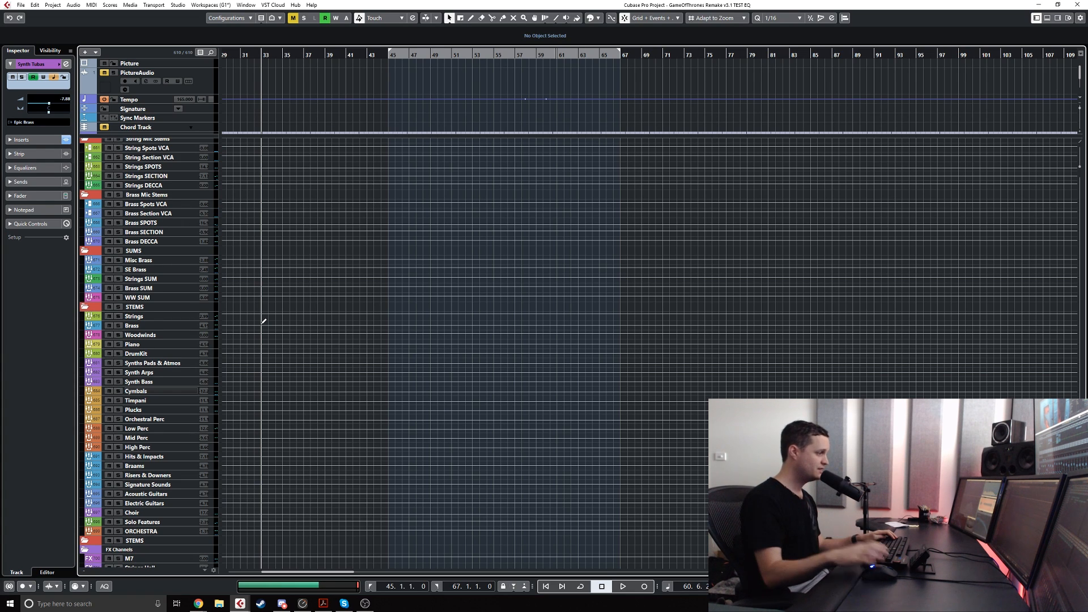
- Open the audio mixdown export and set it to export a single channel, Stereo Out
scroll(442, 391, "up", 10)
scroll(449, 395, "up", 20)
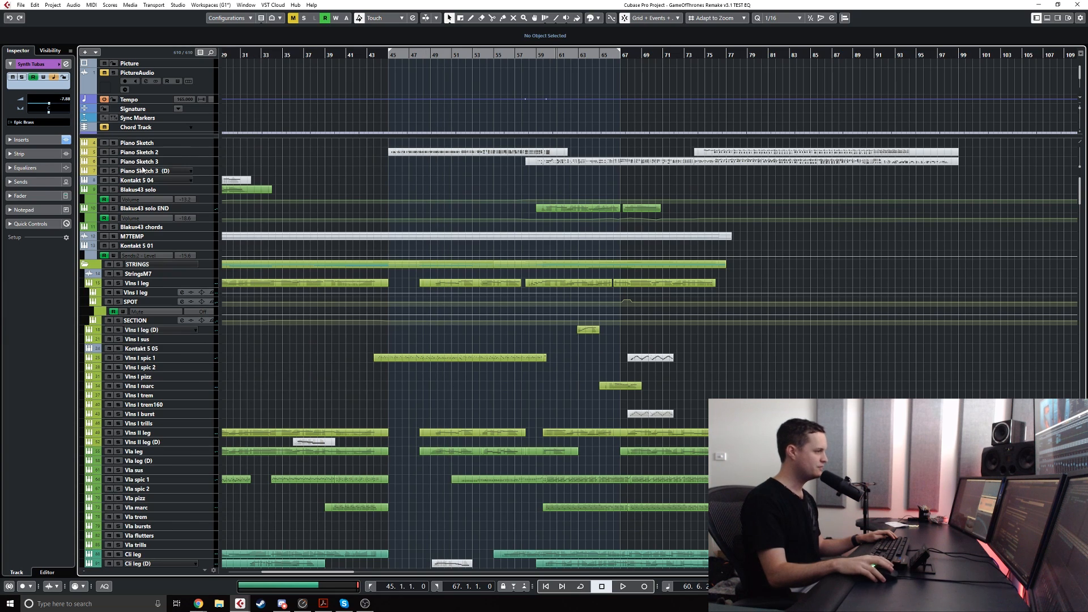
left_click(21, 6)
left_click(57, 132)
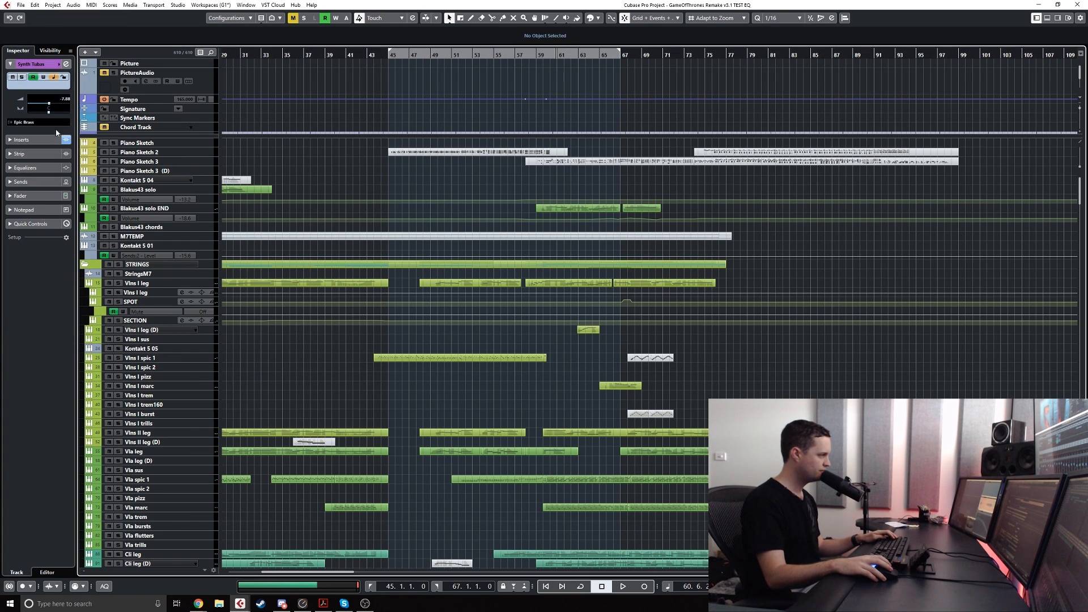
left_click(20, 5)
mouse_move(57, 136)
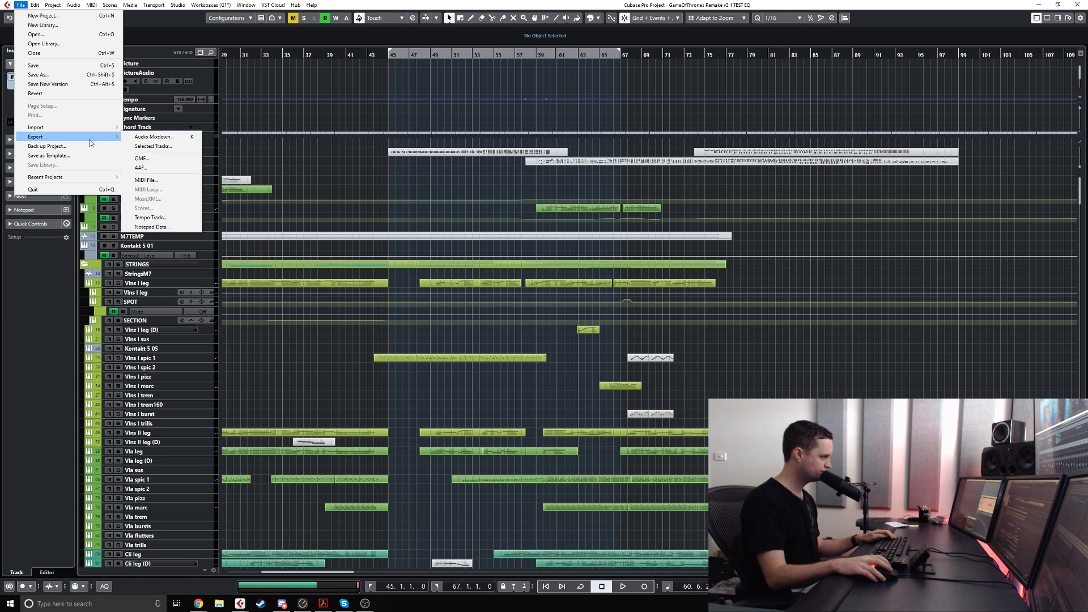
left_click(148, 137)
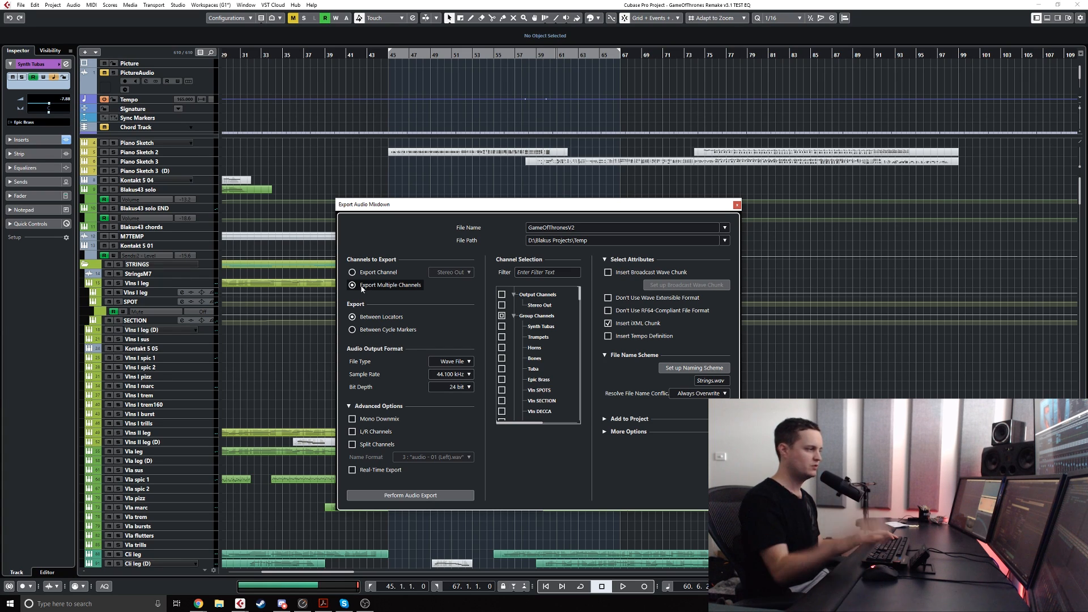
left_click(361, 272)
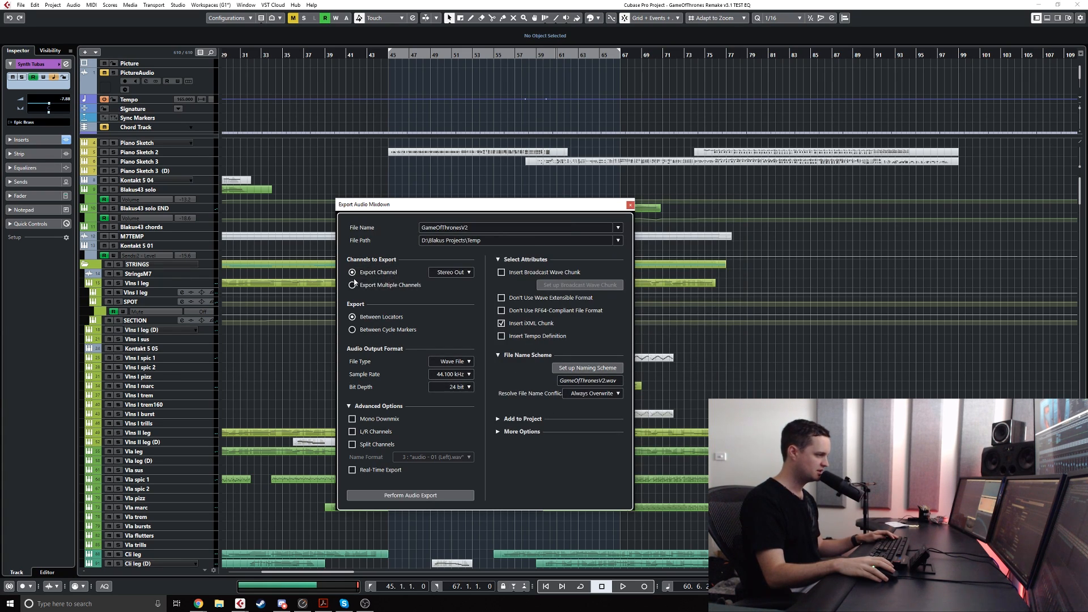
- Switch the mixdown export to multiple channels and locate the stem groups among the group channels
left_click(353, 285)
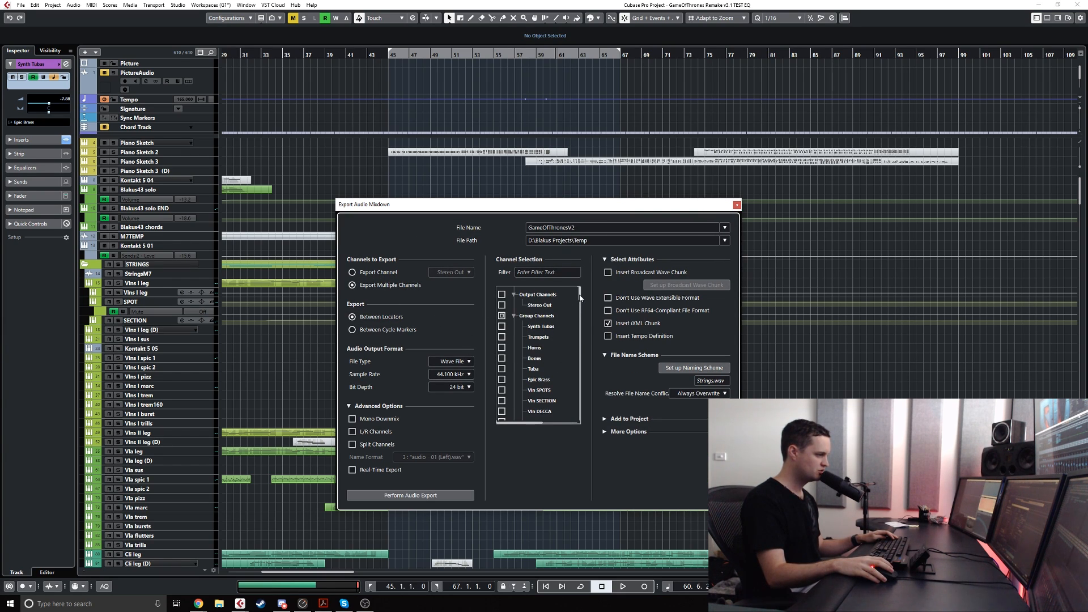
left_click_drag(580, 297, 583, 308)
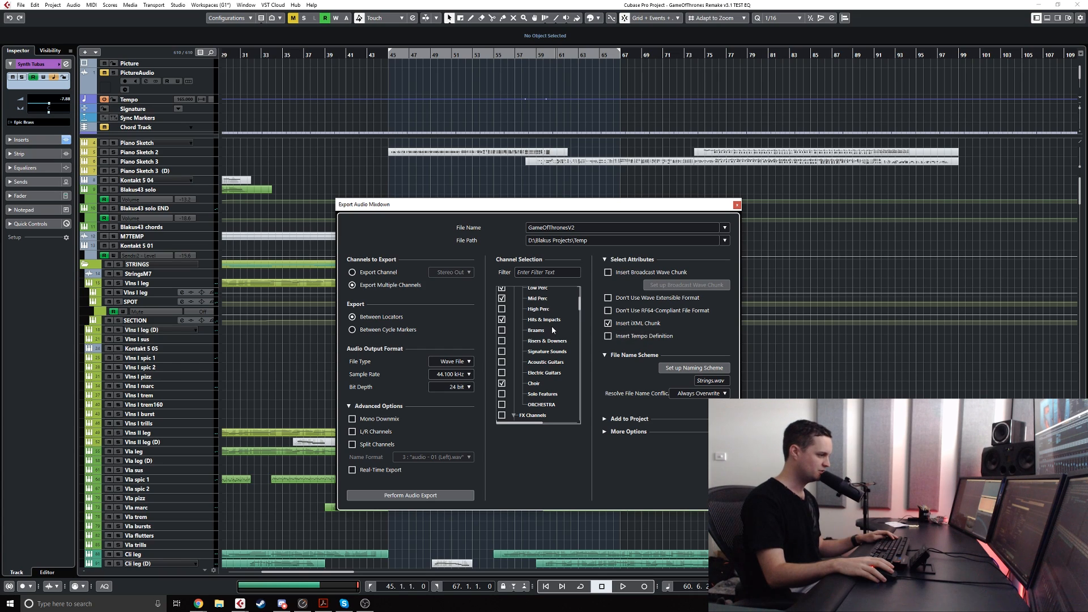
scroll(553, 330, "down", 1)
scroll(552, 333, "up", 4)
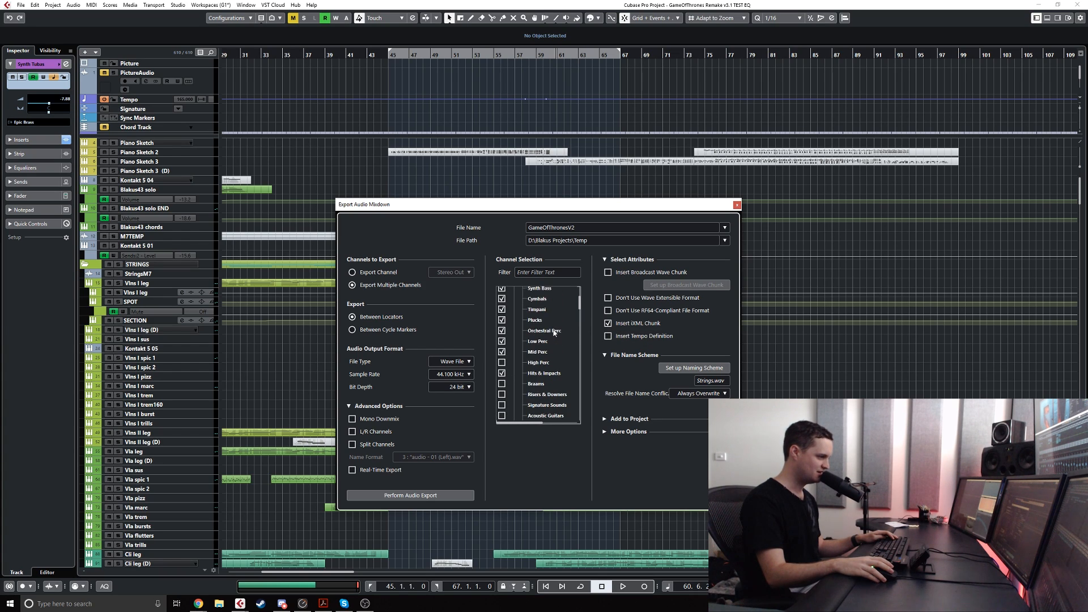
scroll(554, 334, "down", 1)
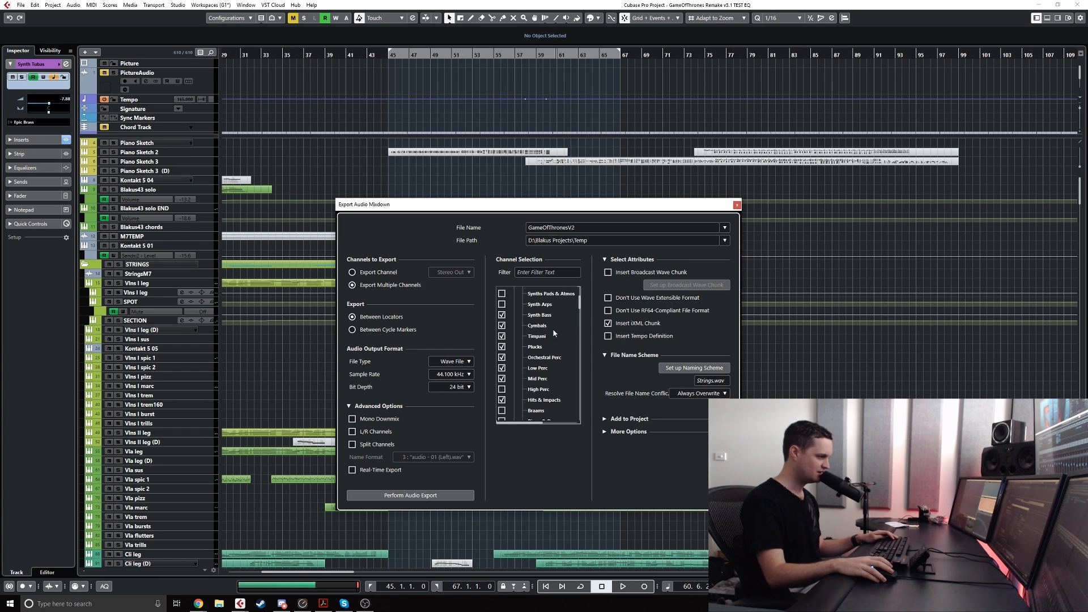
scroll(554, 333, "up", 2)
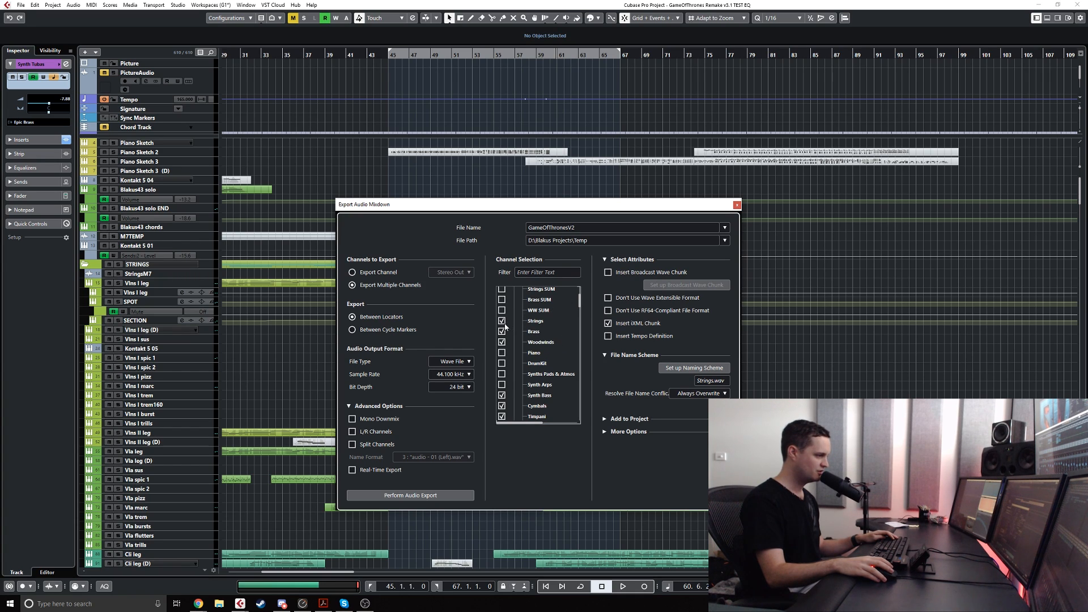
- Check which stem groups, from Strings down through Choir and ORCHESTRA, are selected for export
left_click(501, 384)
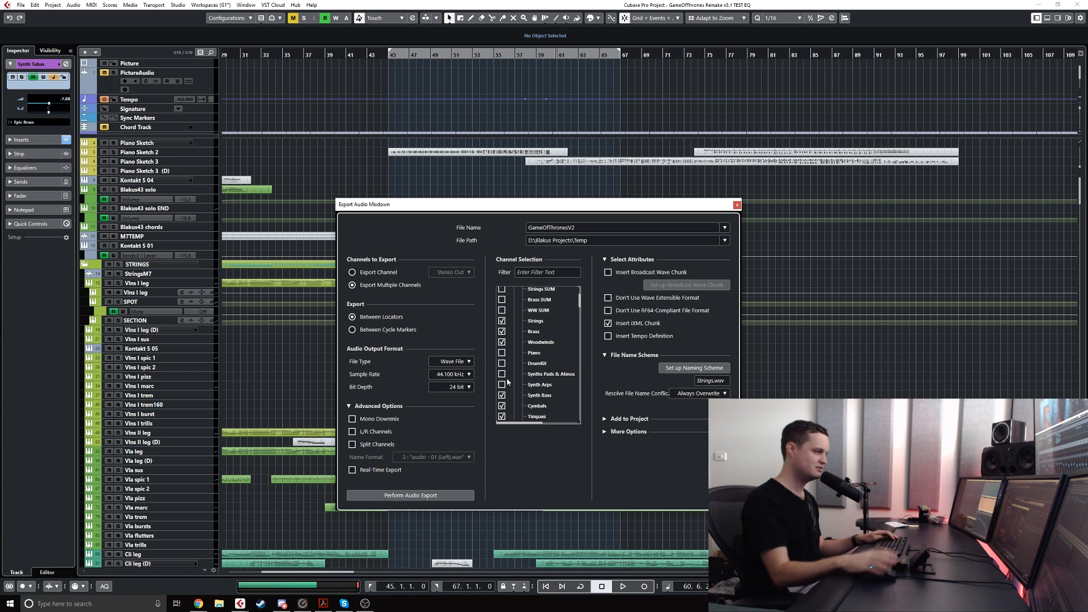
scroll(541, 357, "down", 1)
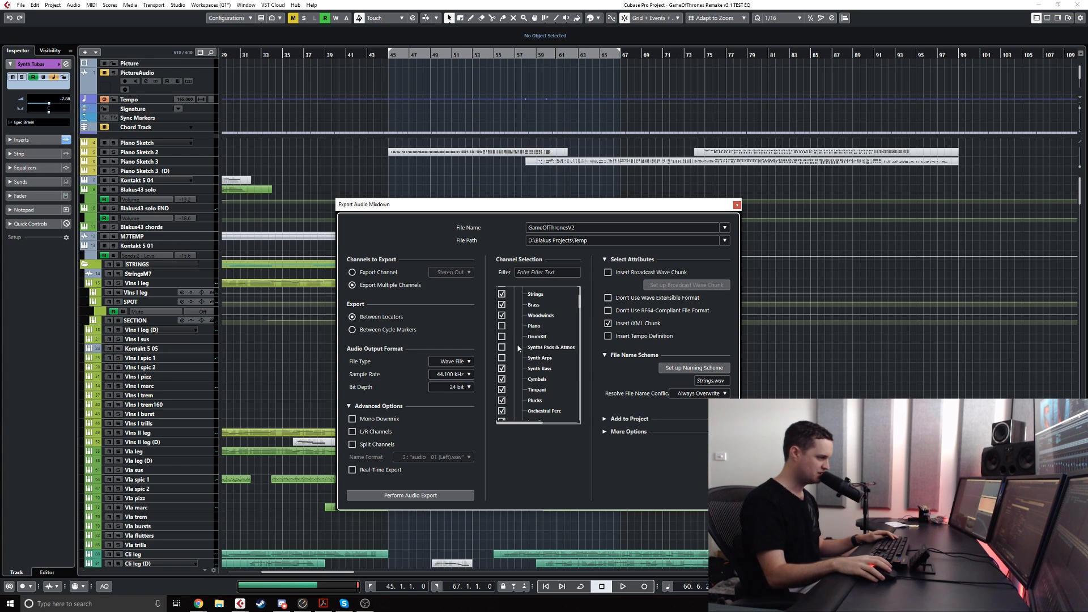
scroll(540, 378, "down", 1)
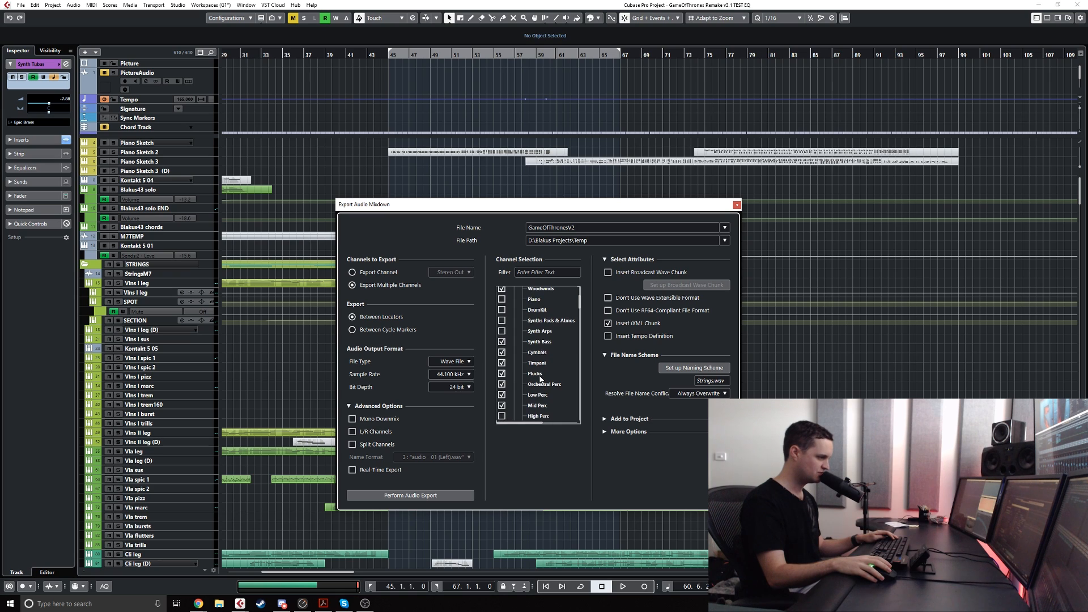
scroll(544, 366, "down", 2)
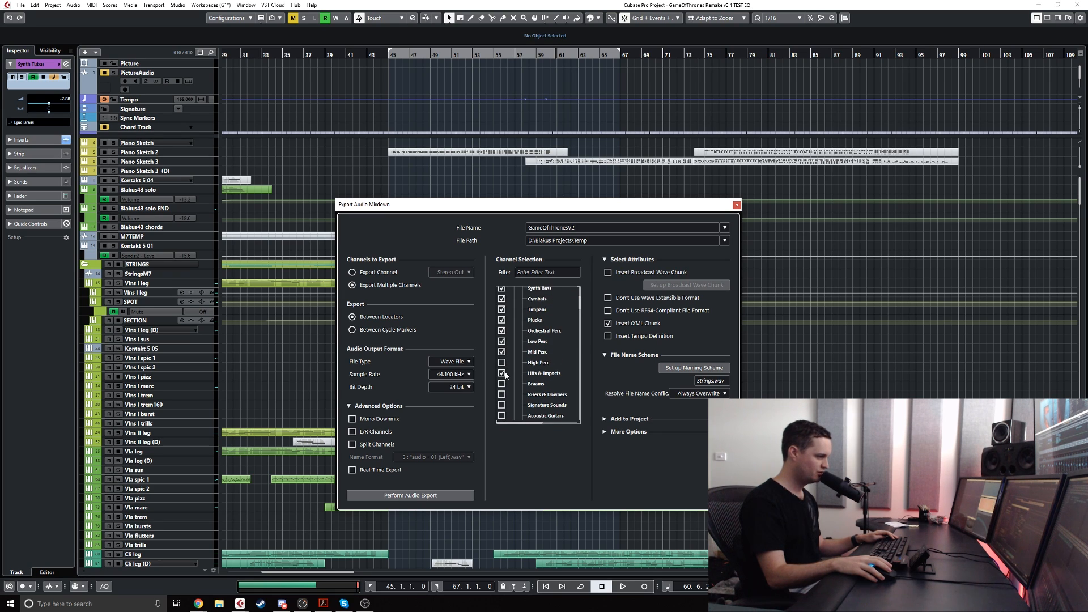
scroll(516, 375, "down", 1)
scroll(537, 363, "down", 1)
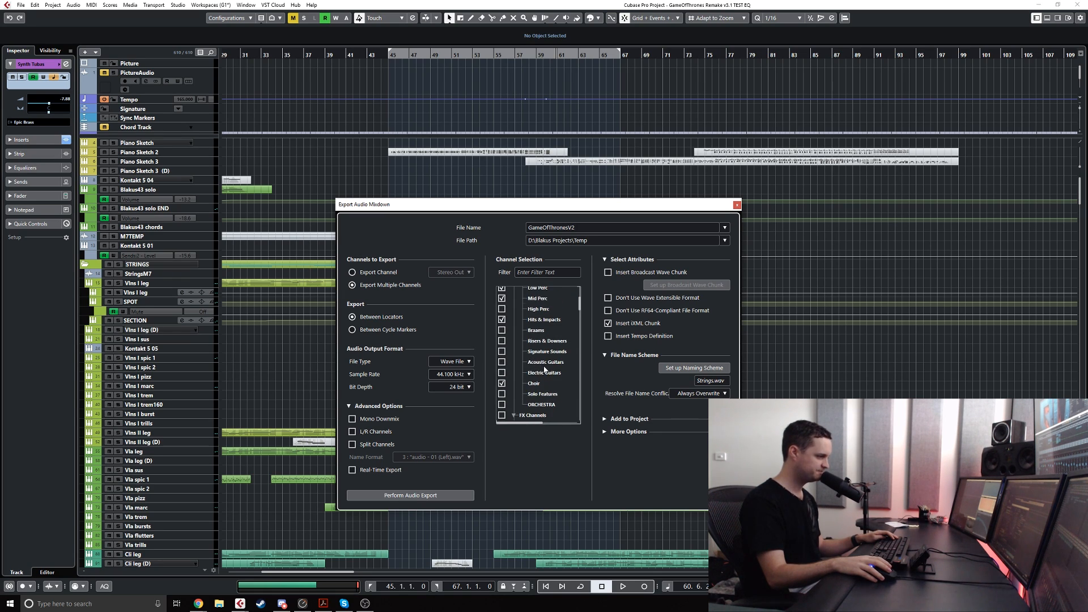
scroll(541, 367, "down", 1)
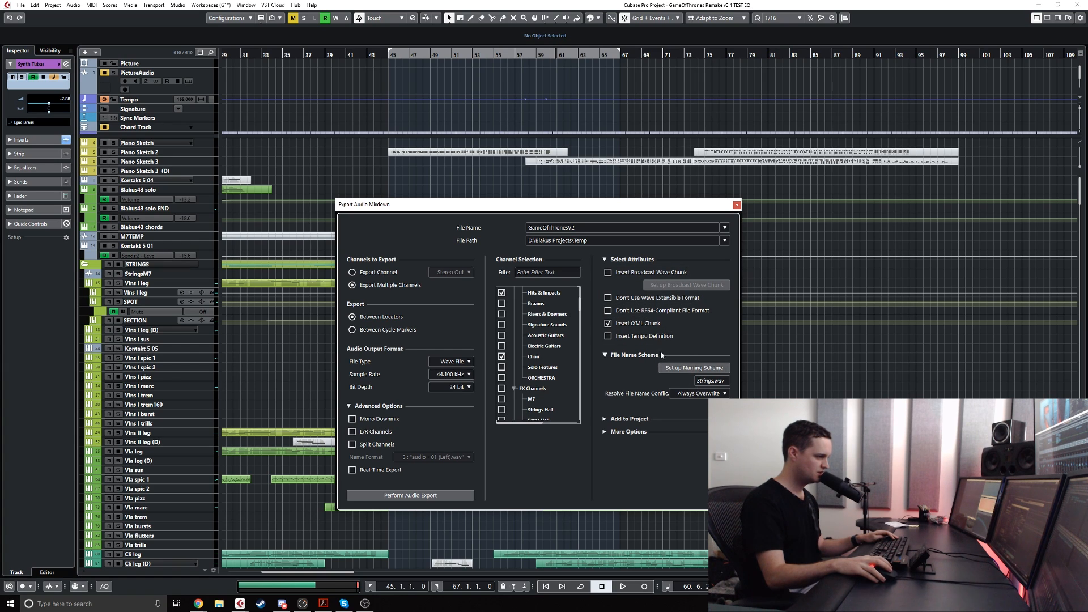
- Apply the STEMS naming scheme so the exported files combine name, counter and channel name
left_click(699, 371)
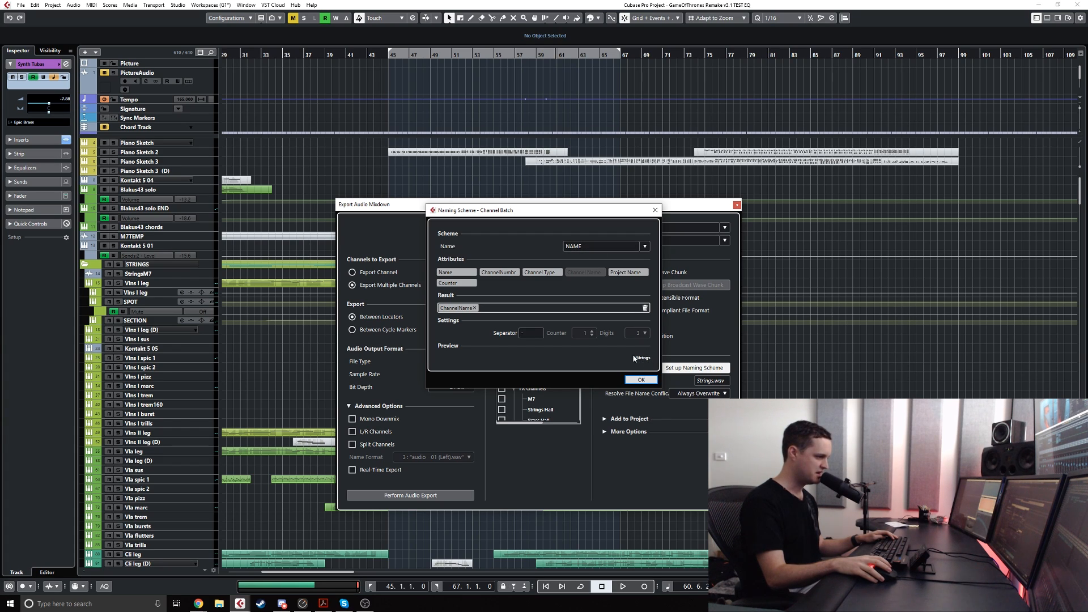
left_click(643, 383)
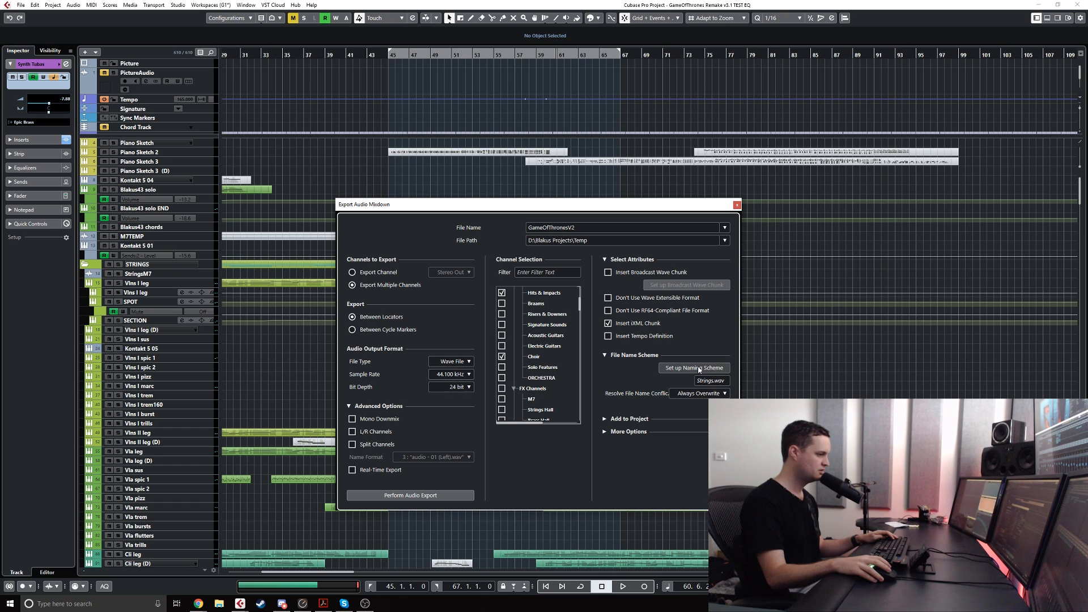
left_click(699, 370)
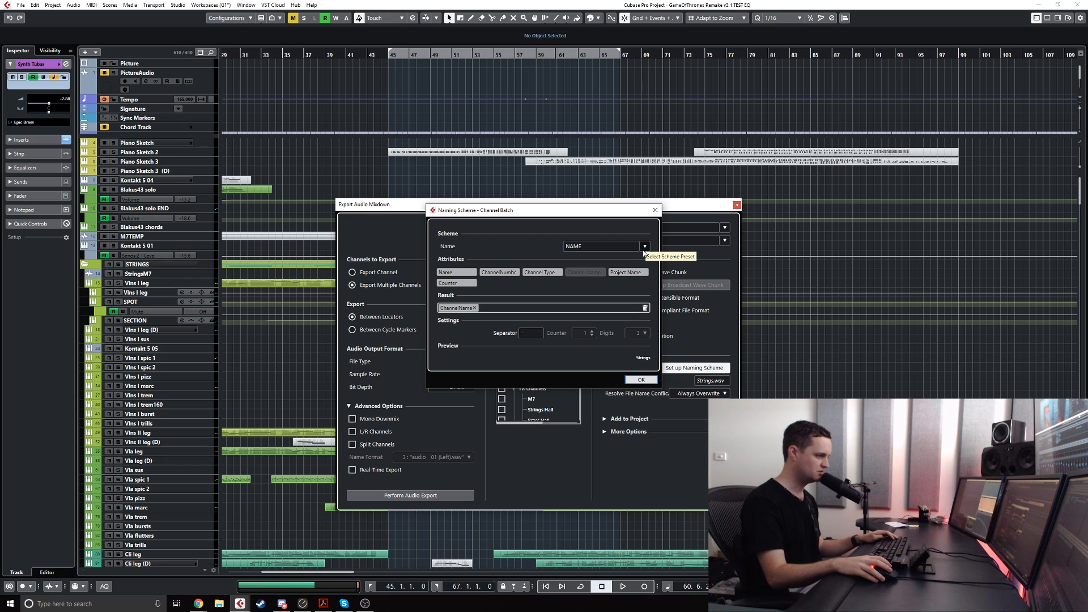
left_click(644, 247)
left_click(669, 258)
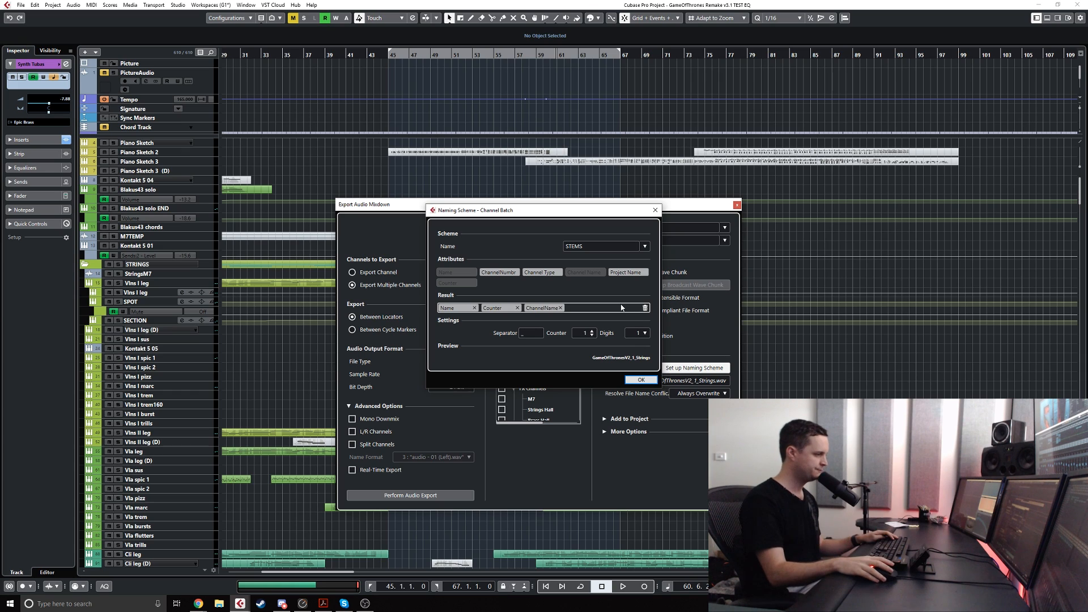
left_click(641, 381)
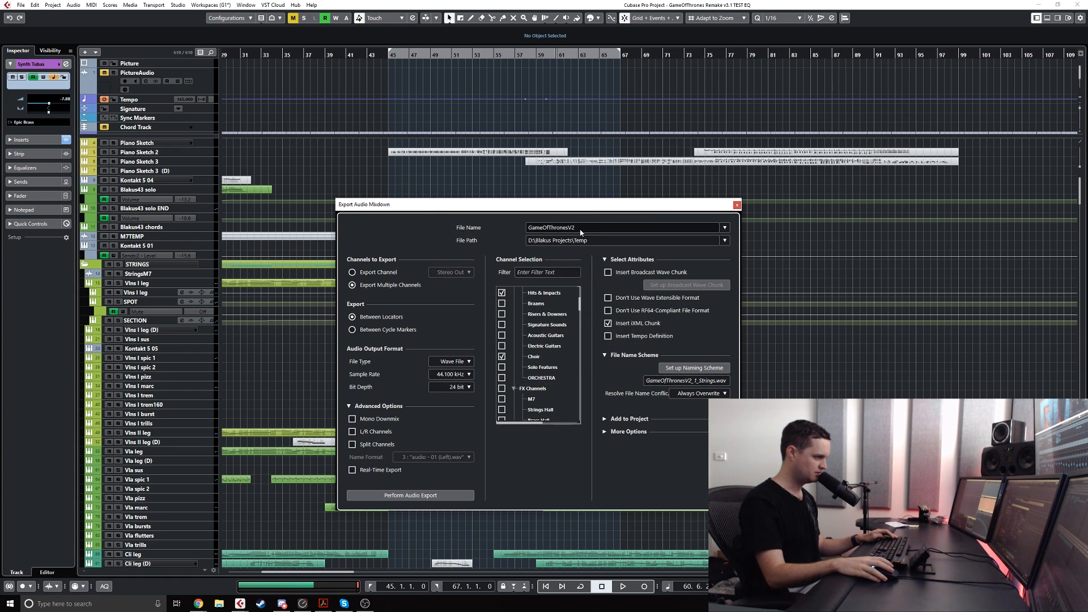
- Set the export file name to GoT
left_click(581, 232)
type("GoT")
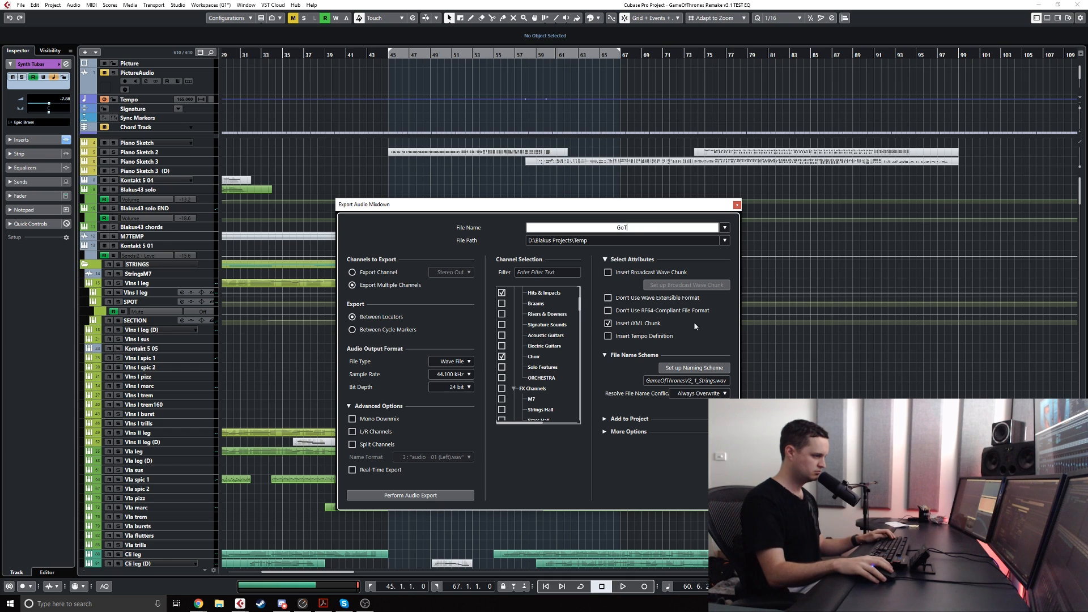
key("Return")
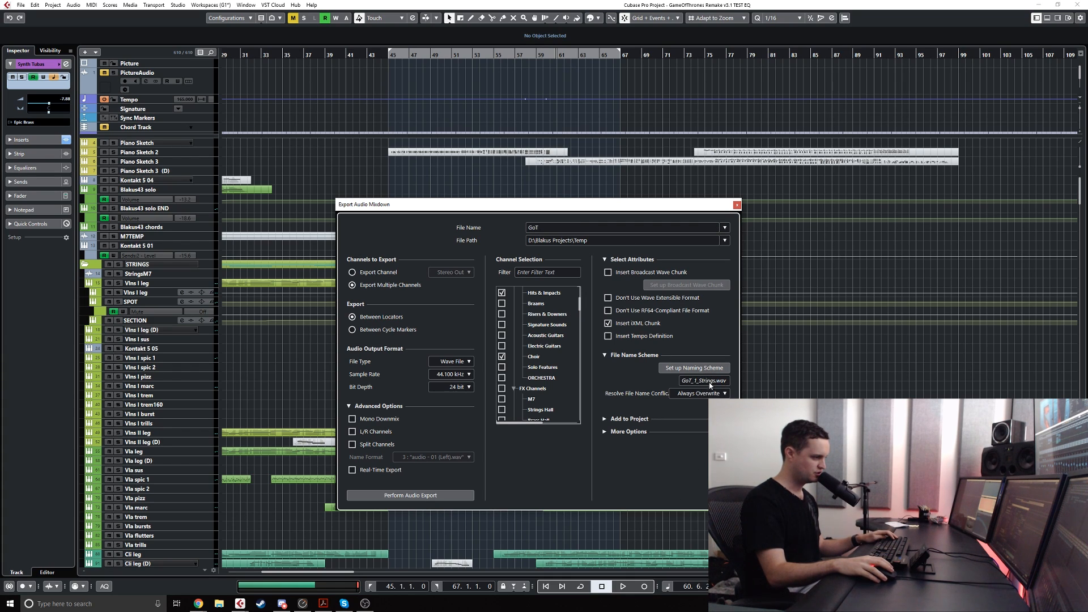
- Set the export file name to GameOfThronesV3 and perform the audio export of the selected stems
left_click(547, 230)
type("Gane")
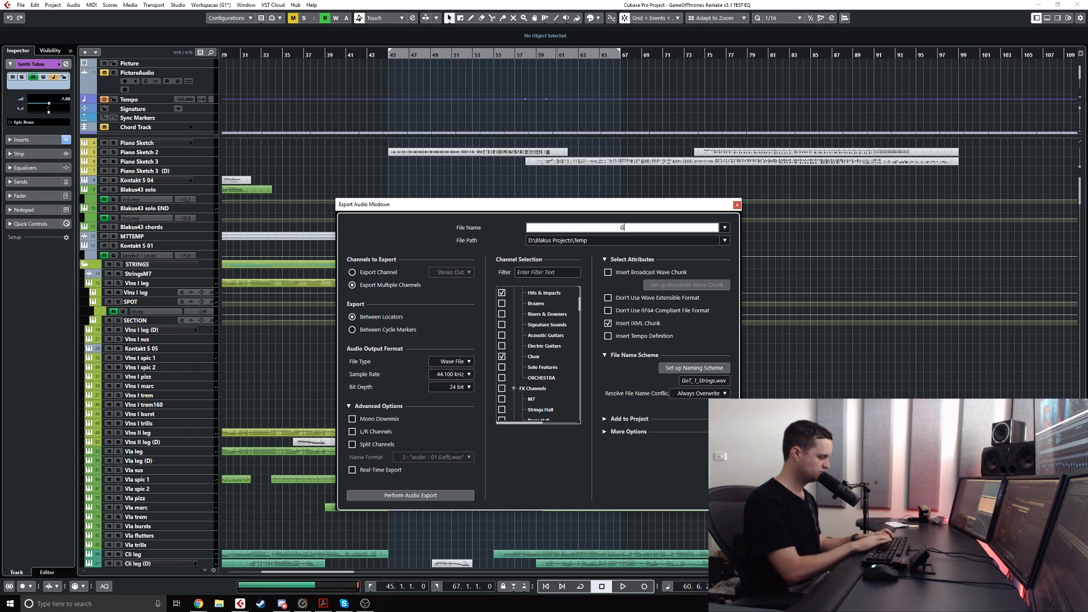
key("BackSpace")
key("BackSpace")
key("BackSpace")
type("m")
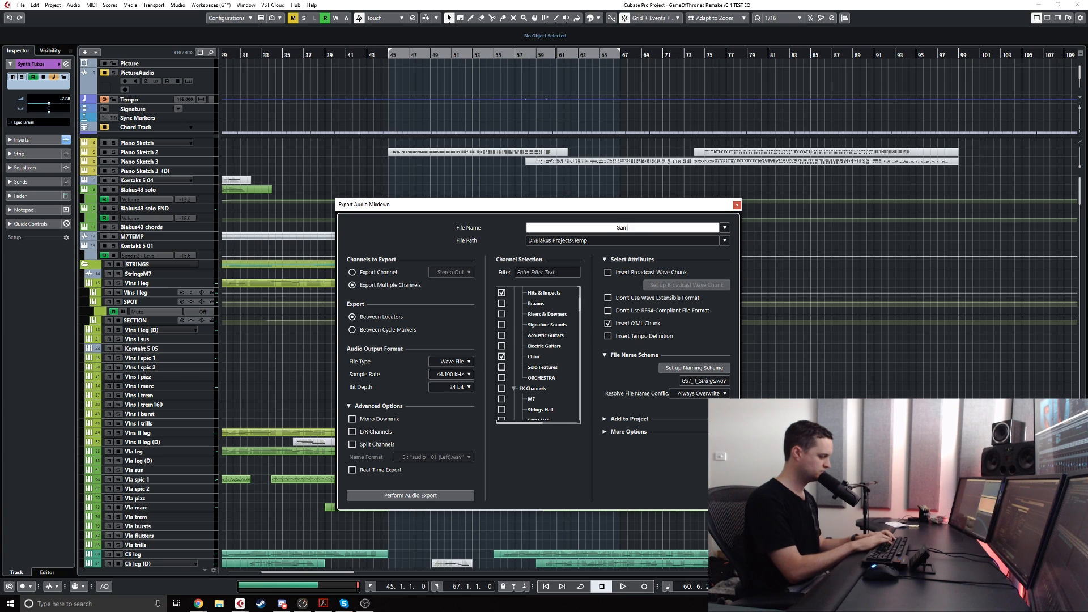
type("eOfThronesV3")
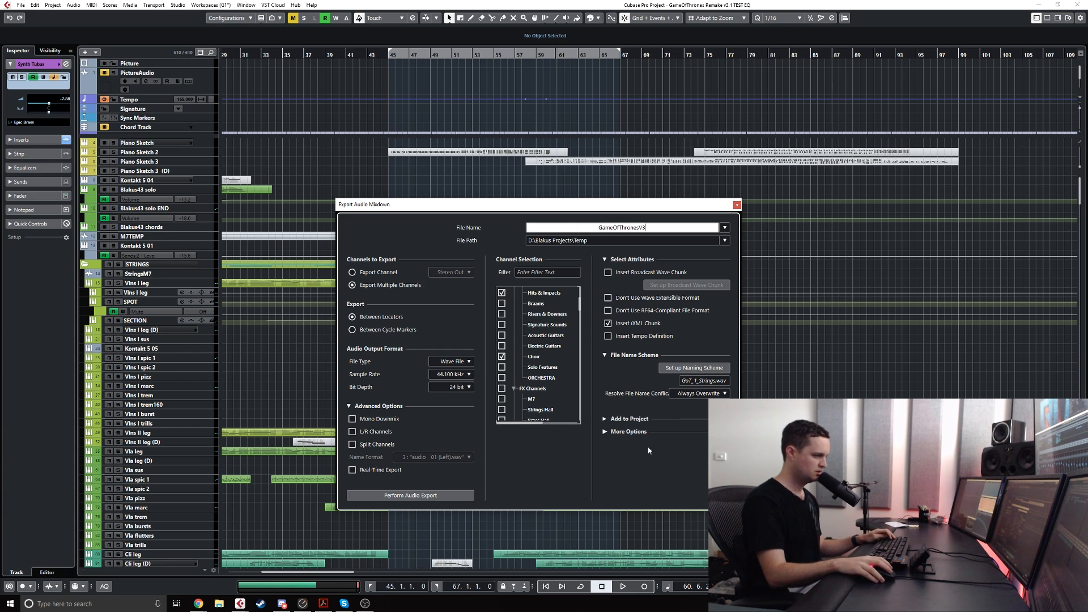
key("Return")
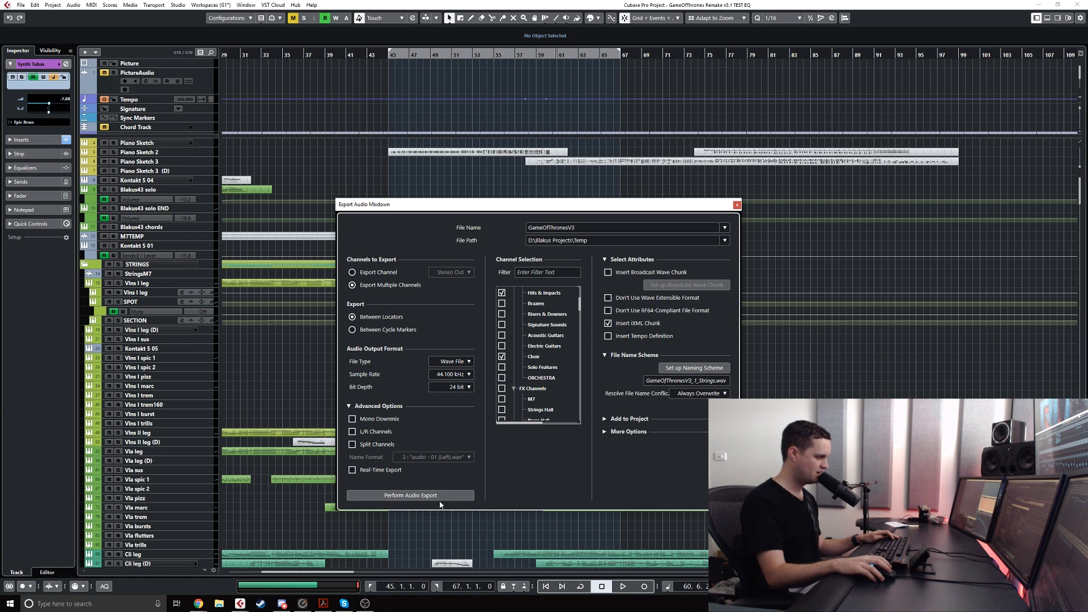
left_click(410, 496)
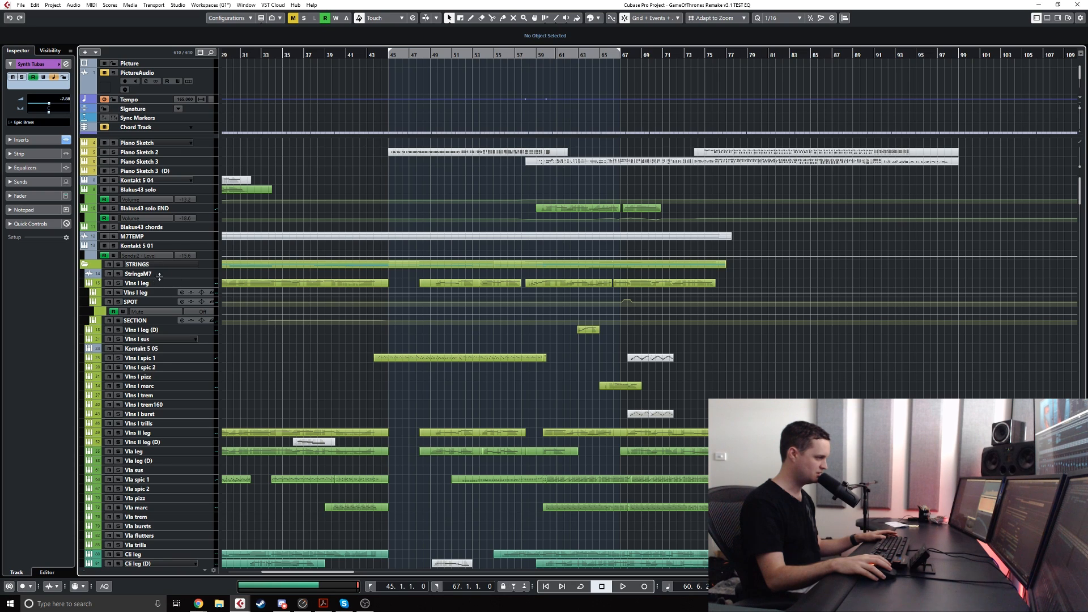
- Solo the STRINGS folder to examine the string tracks it contains, and deactivate all solo states
scroll(159, 281, "down", 3)
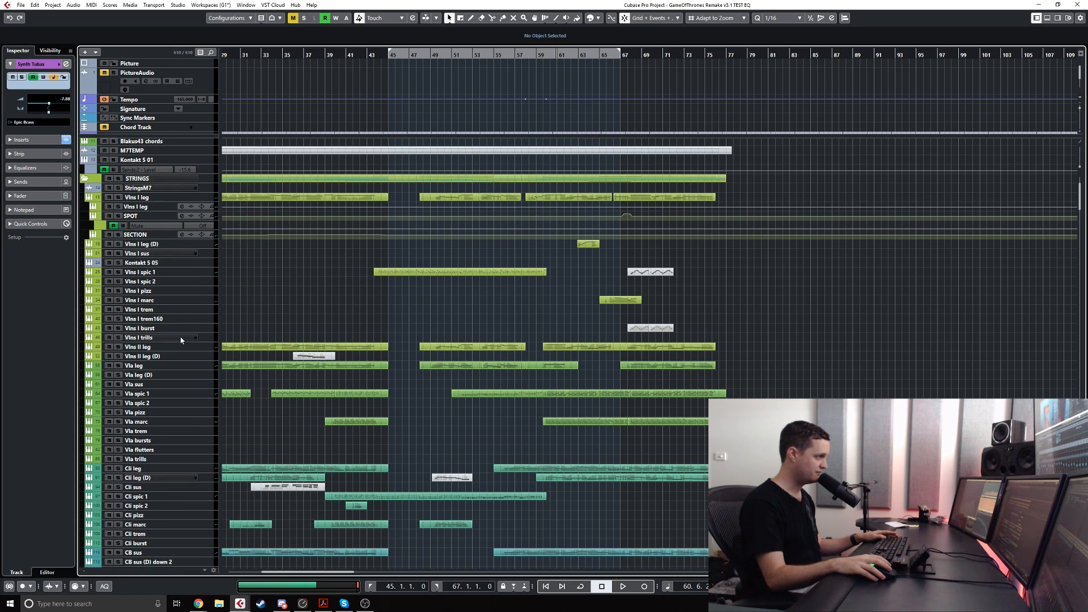
left_click(118, 179)
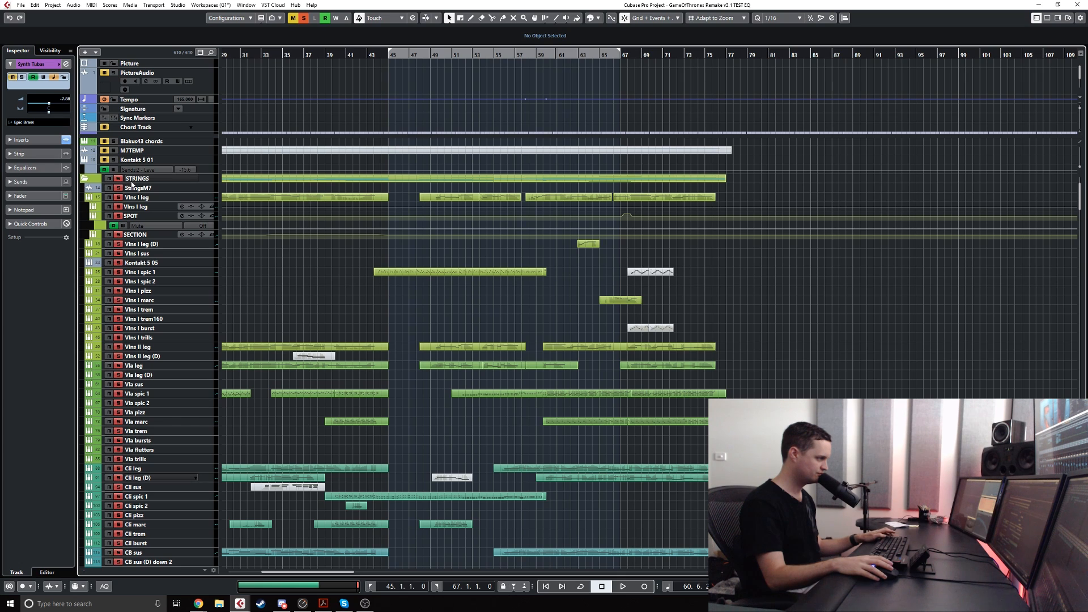
scroll(262, 185, "left", 2)
left_click(152, 188)
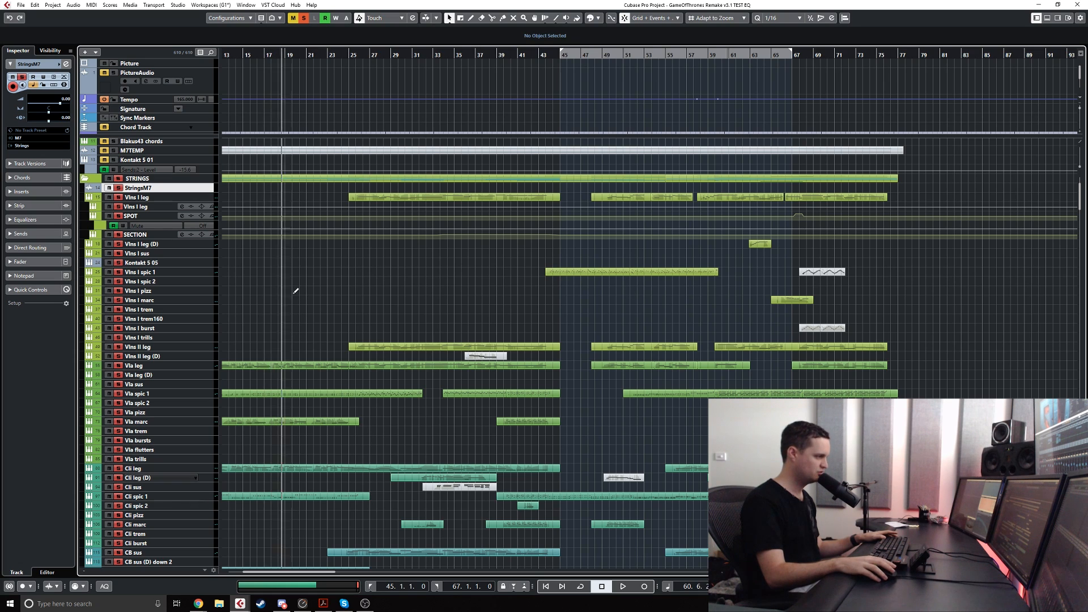
scroll(281, 397, "down", 6)
scroll(378, 348, "up", 6)
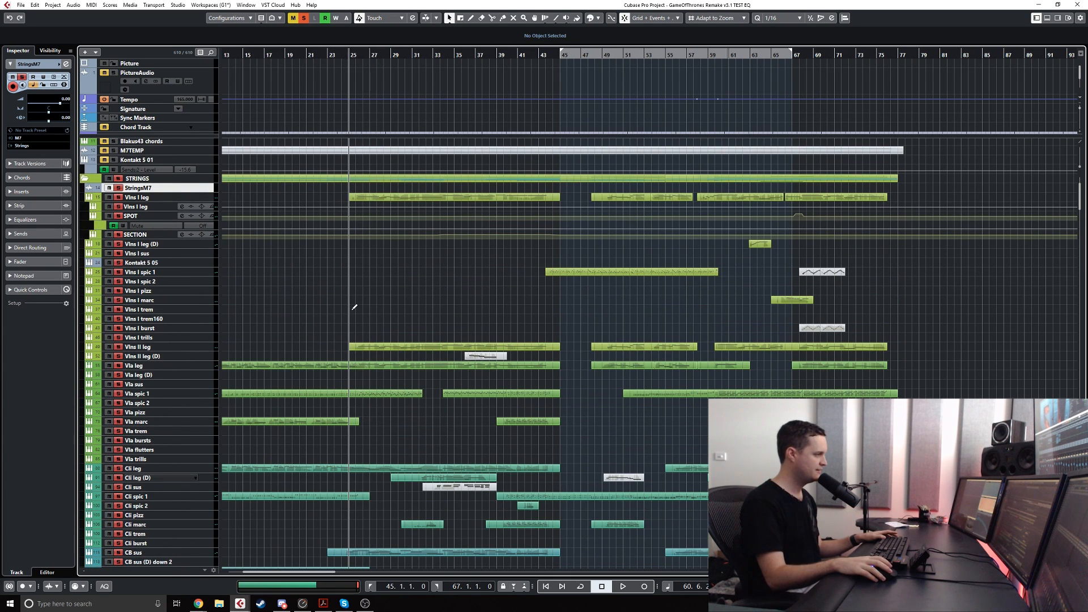
scroll(353, 304, "up", 3)
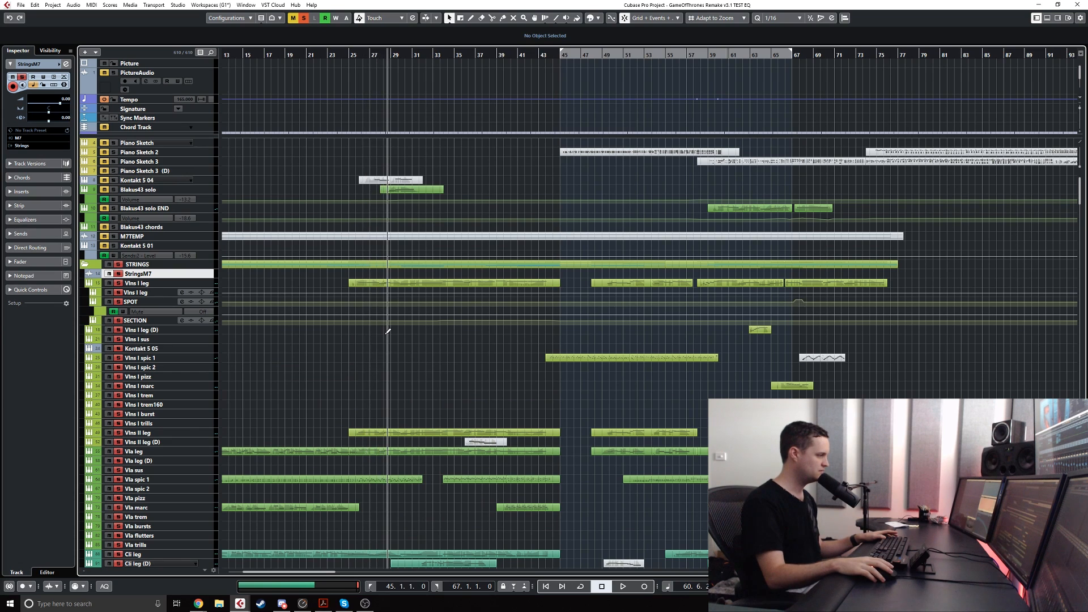
scroll(385, 295, "down", 6)
scroll(385, 294, "up", 3)
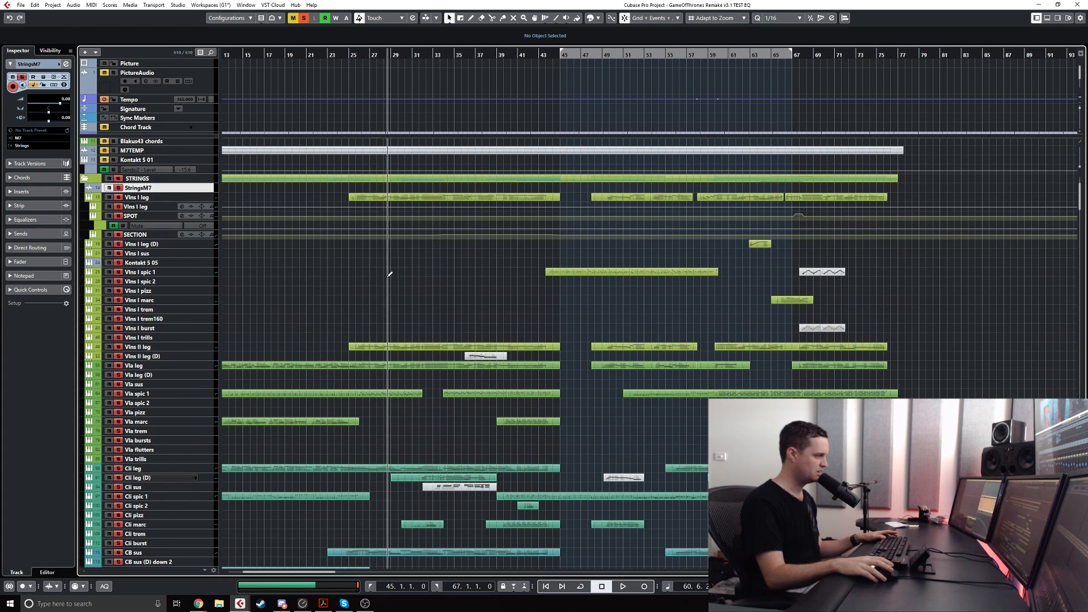
left_click(304, 17)
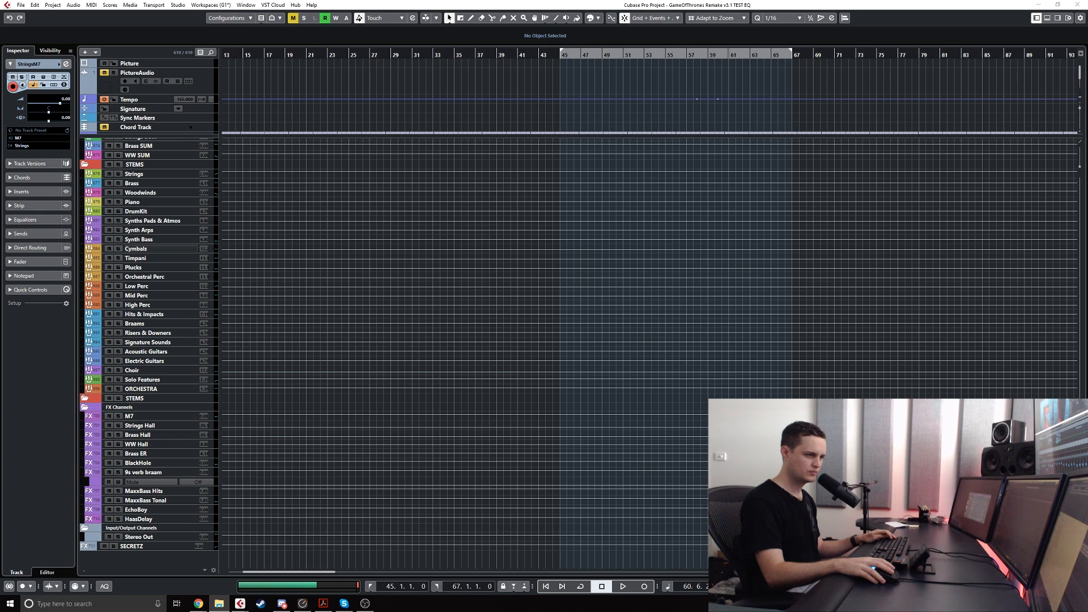
- Import the exported GameOfThronesV3 stem files from the Temp folder in File Explorer onto separate tracks below SECRETZ, at about bar 21
key("alt+Tab")
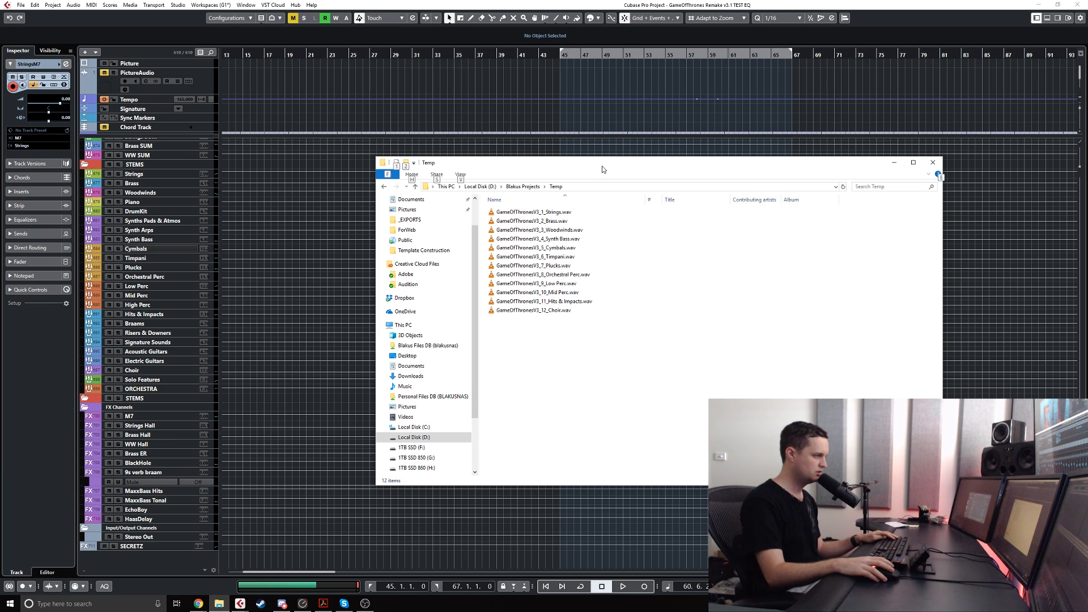
left_click_drag(602, 170, 1087, 149)
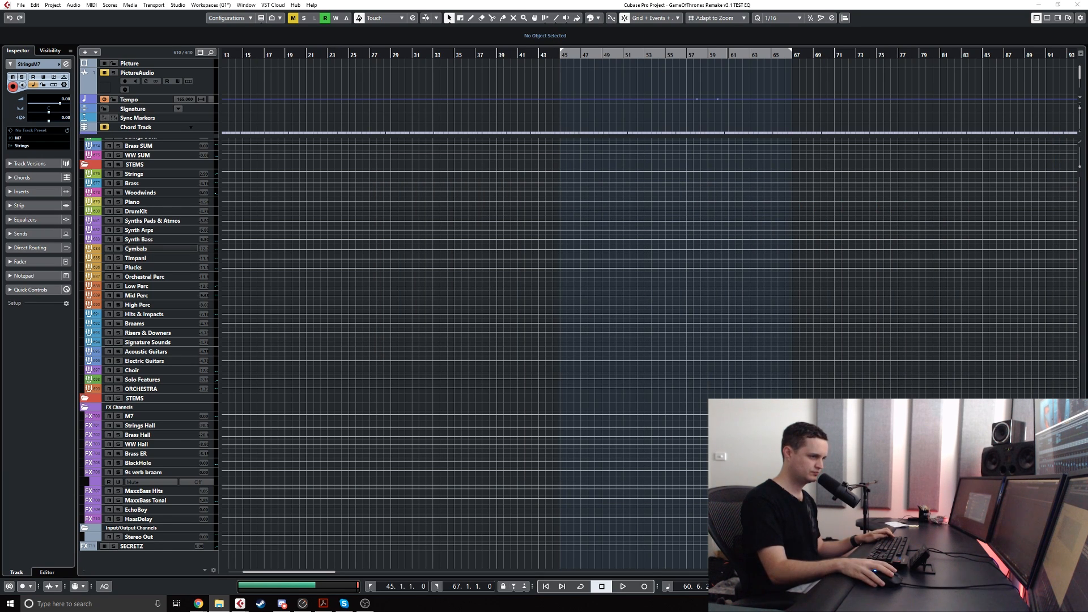
left_click_drag(1087, 539, 156, 562)
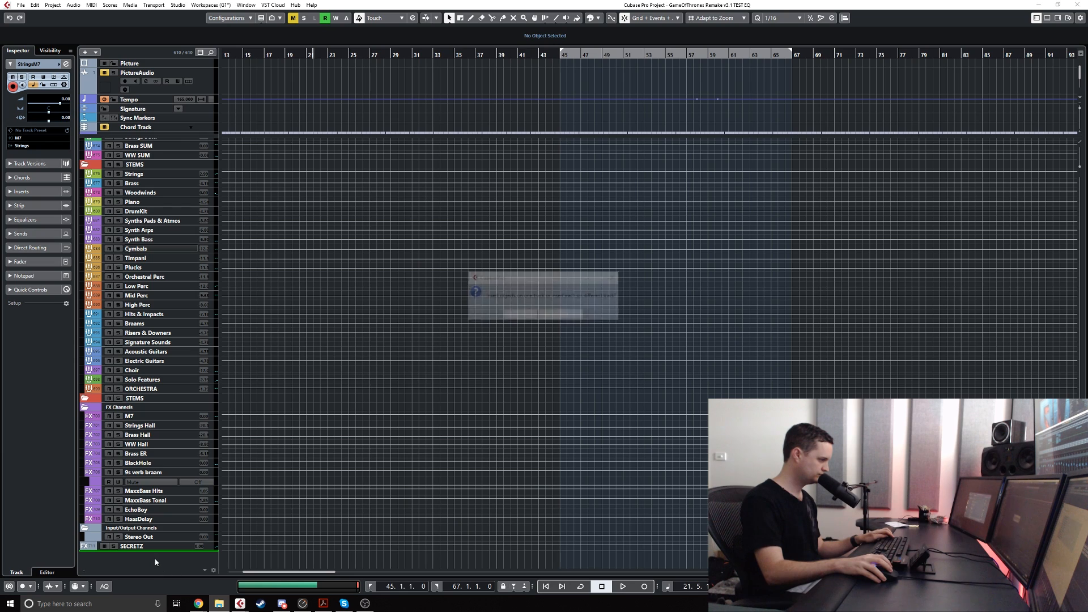
left_click(519, 315)
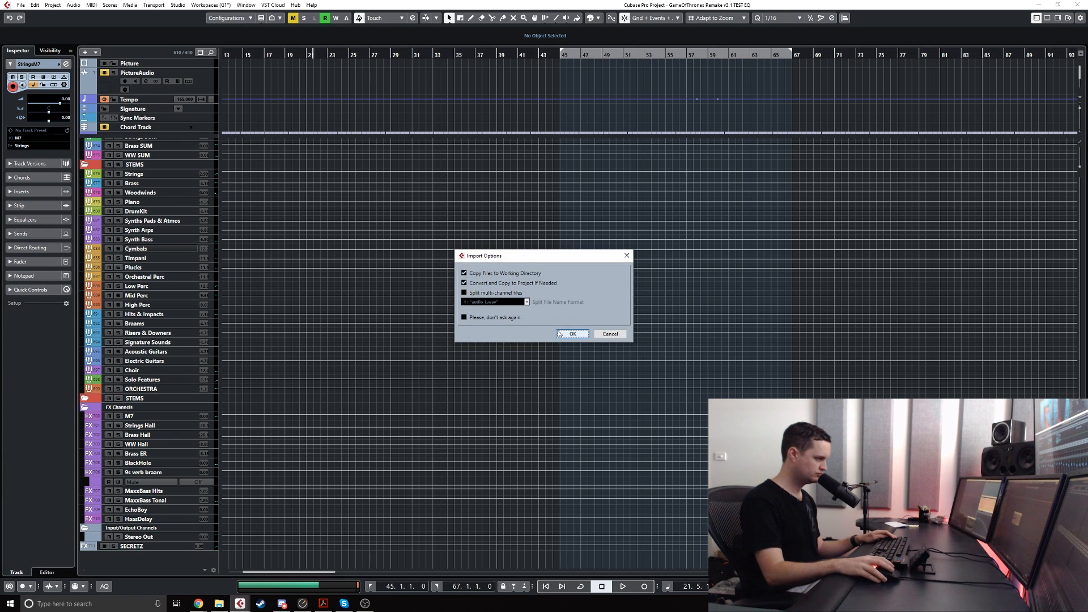
left_click(463, 283)
left_click(573, 334)
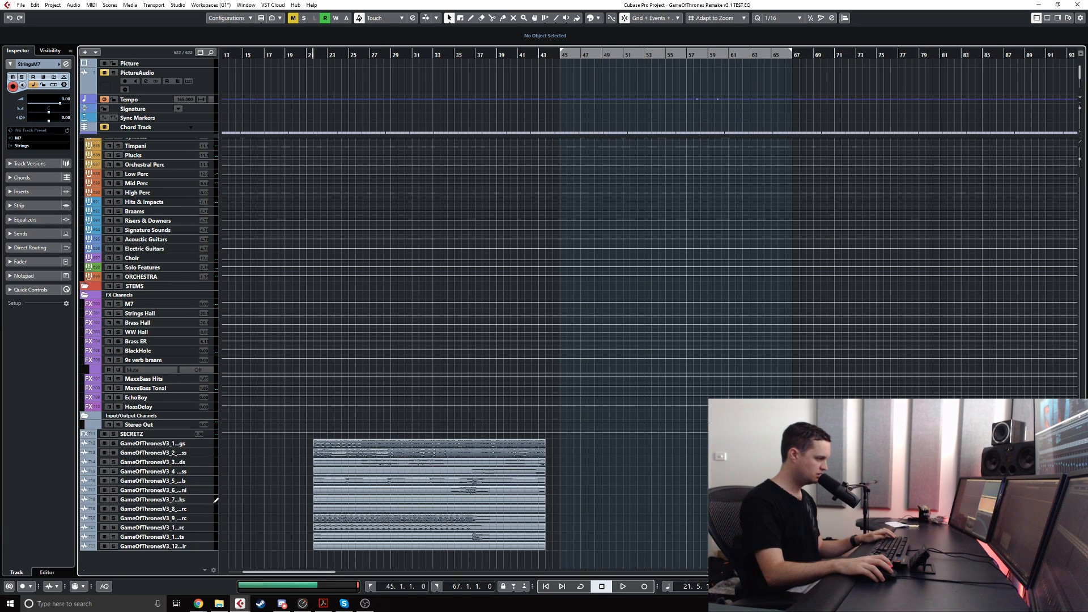
- Select all twelve imported GameOfThronesV3 stem tracks and enlarge their track height so the clips are readable
left_click(160, 548, "shift")
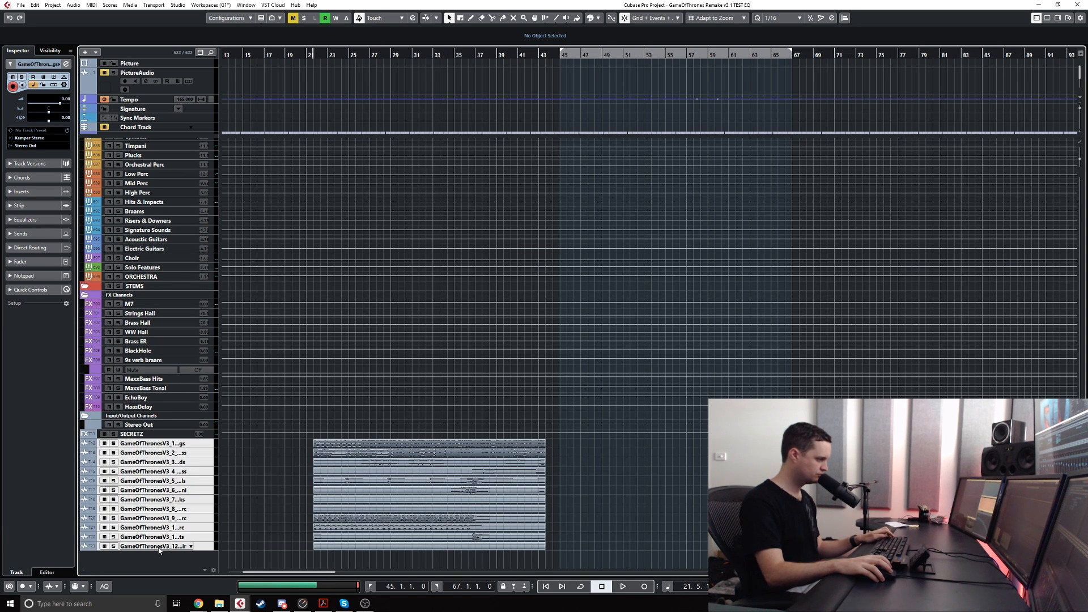
left_click_drag(158, 550, 158, 560)
scroll(268, 474, "down", 3)
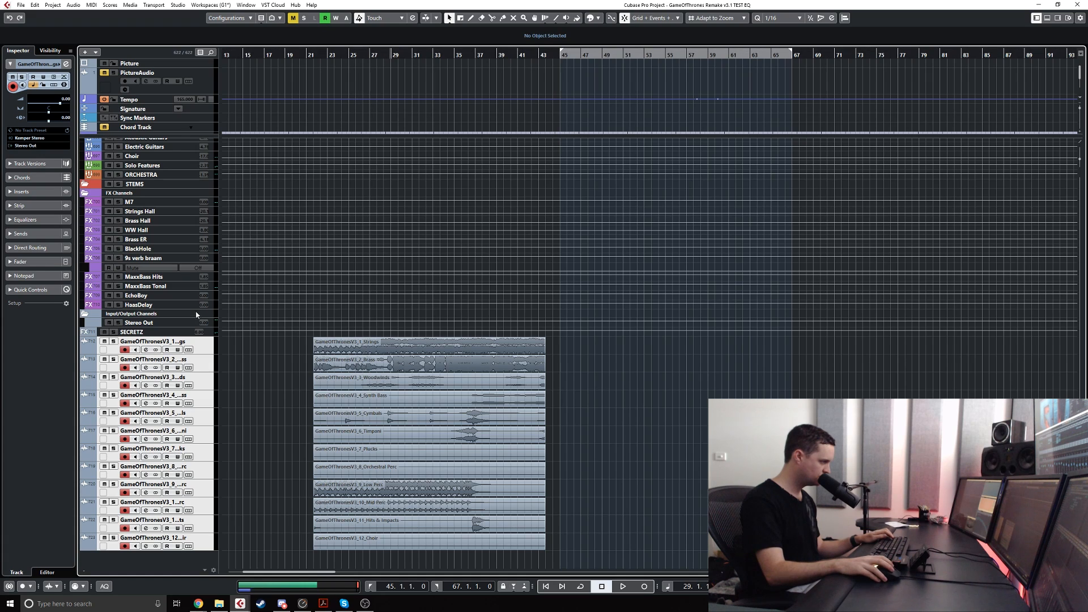
- Solo the selected GameOfThronesV3 stems, play them back from about bar 27, and deactivate all solo states
key("s")
double_click(378, 55)
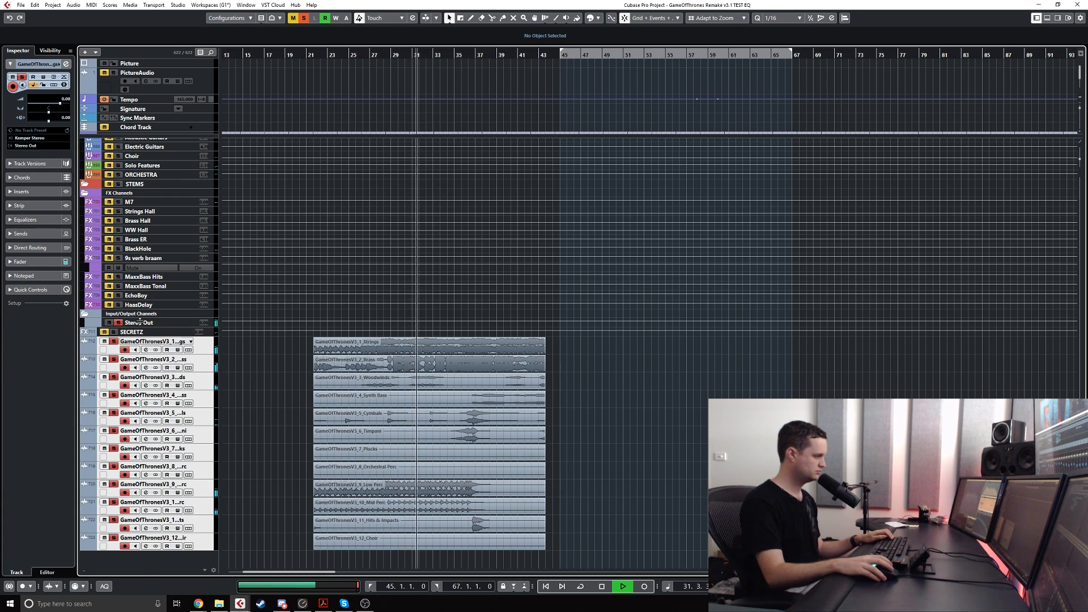
left_click(303, 19)
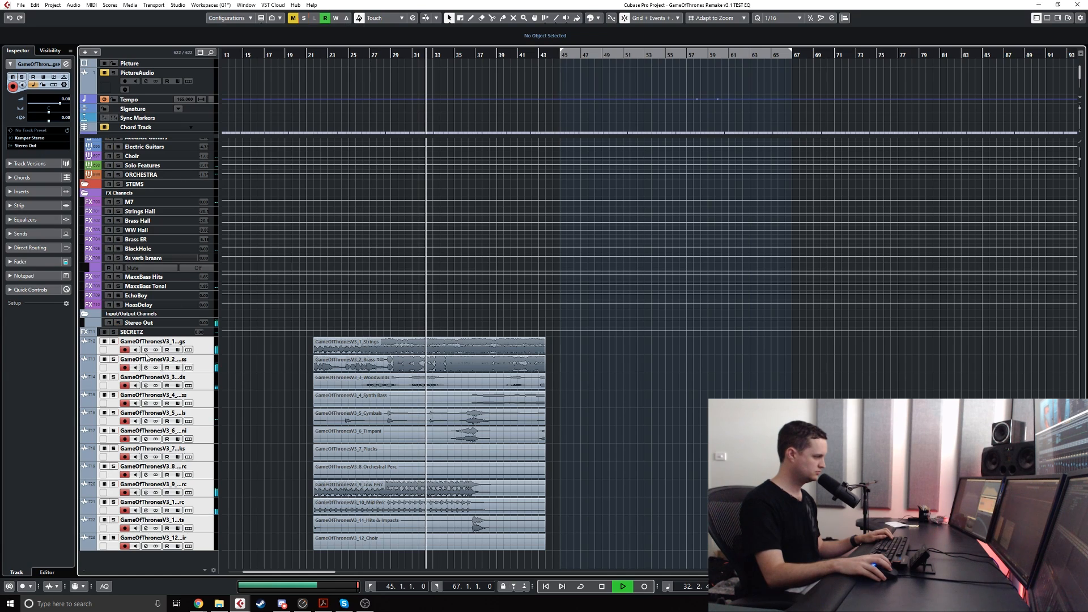
- Audition the Strings, Brass and Low Perc stems by exclusively soloing each in turn during playback, and stop playback
left_click(114, 342)
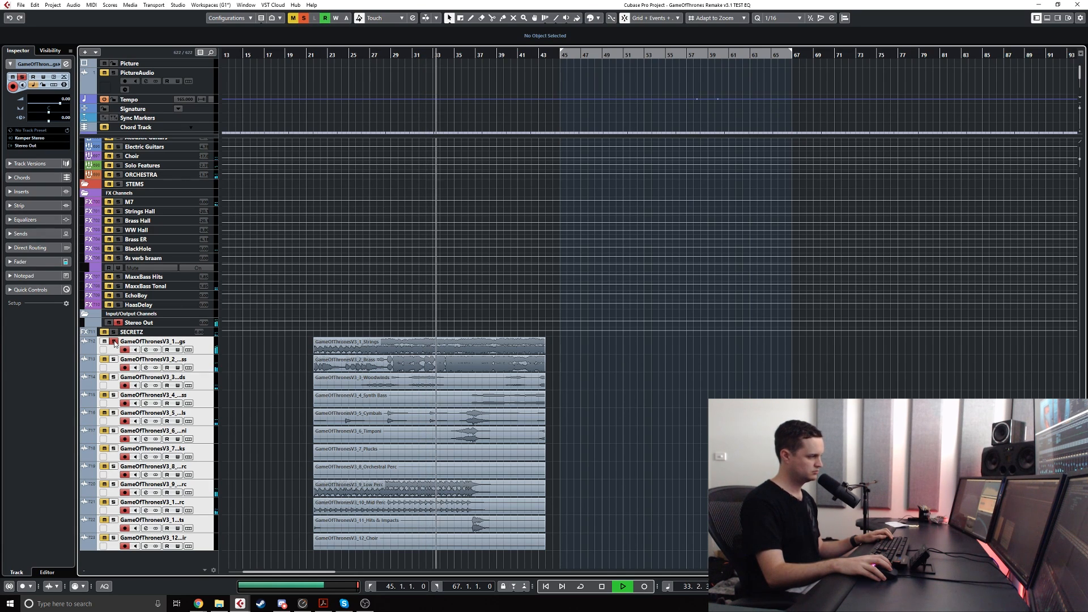
left_click(114, 360, "ctrl")
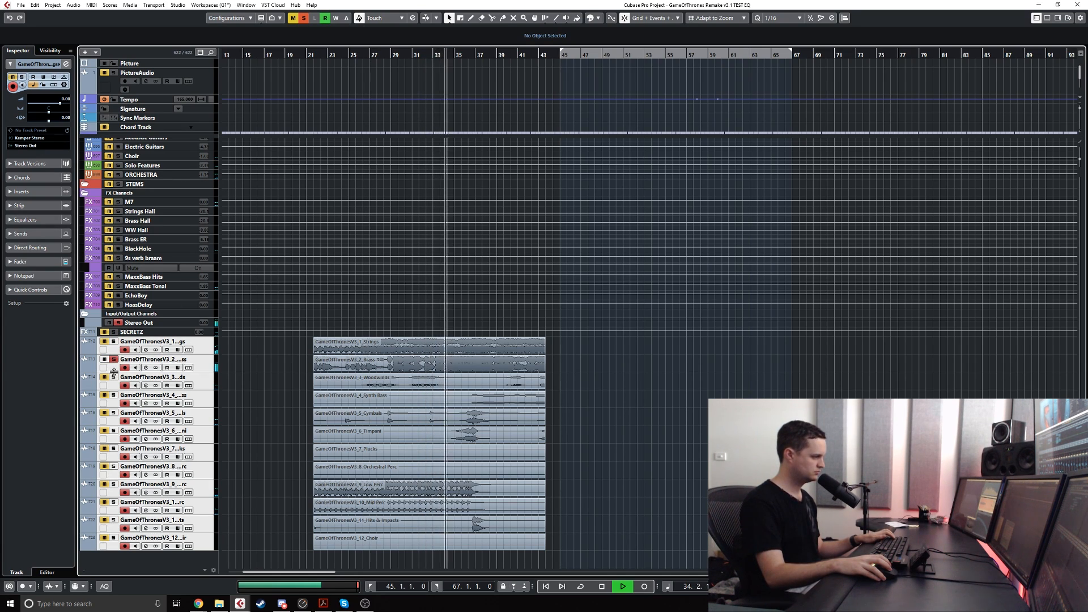
left_click(114, 484, "ctrl")
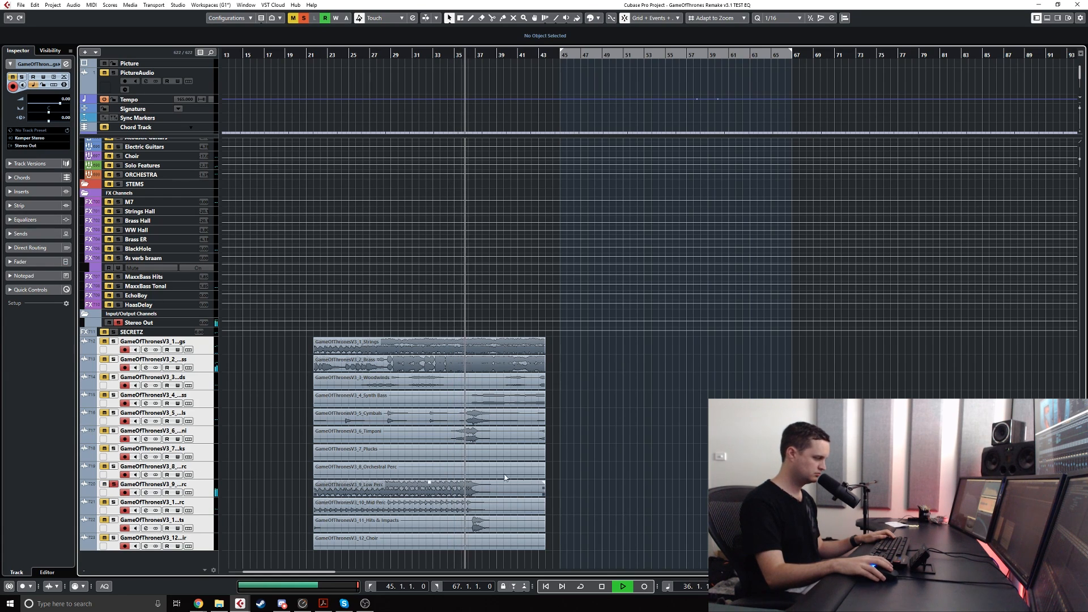
key("space")
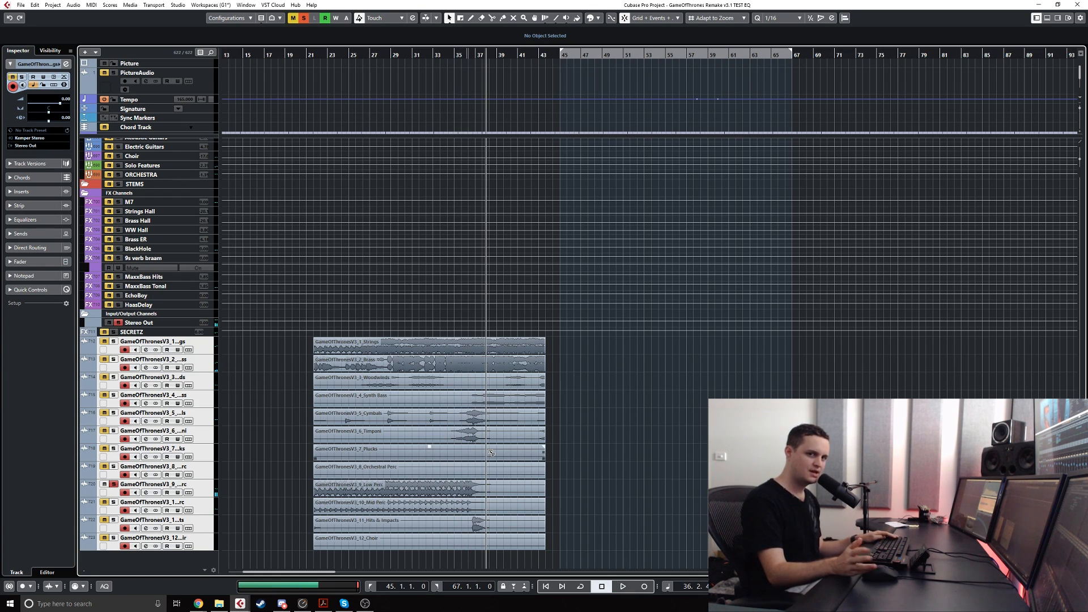